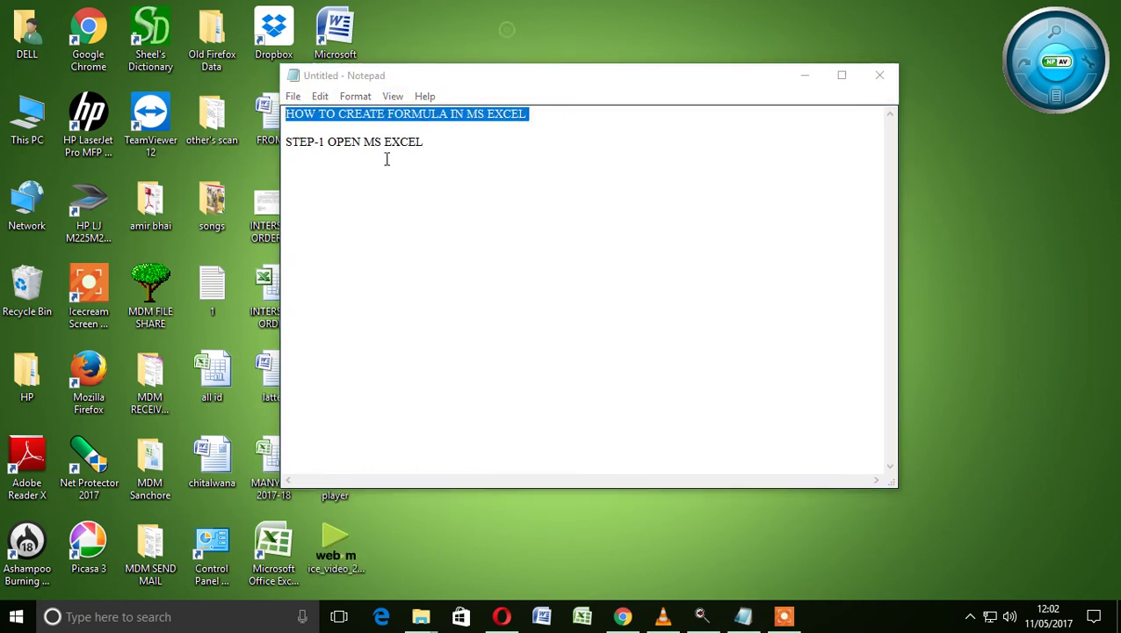
Step: Move the Notepad window with the 'HOW TO CREATE FORMULA IN MS EXCEL' notes to the screen's right side
{"action": "left_click_drag", "start_coordinate": [423, 141], "coordinate": [338, 138]}
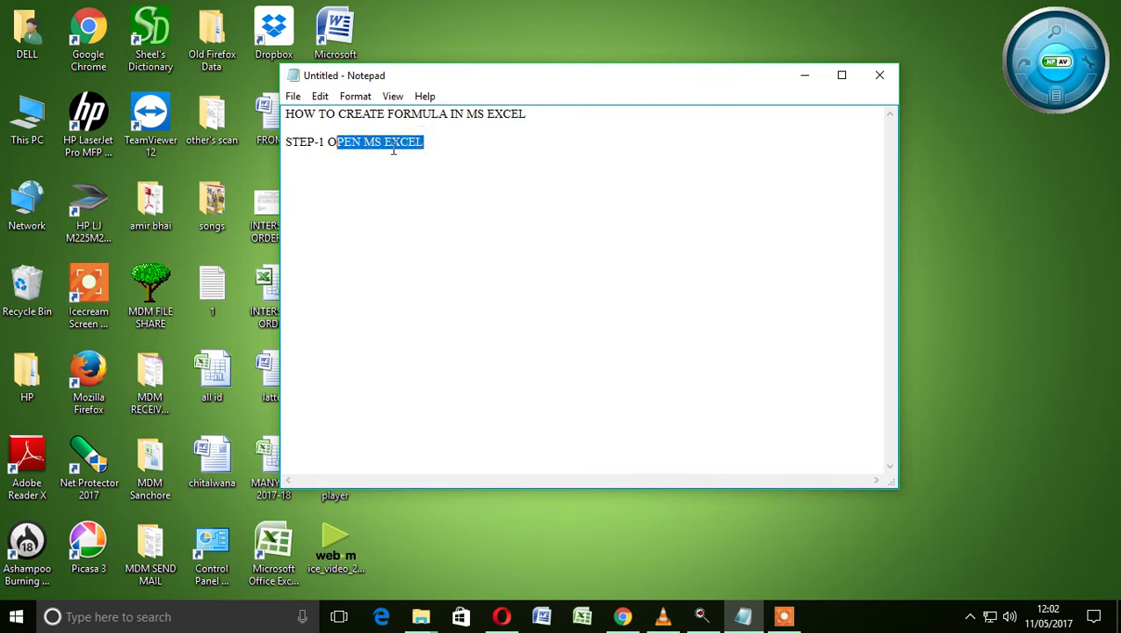
{"action": "left_click", "coordinate": [422, 147]}
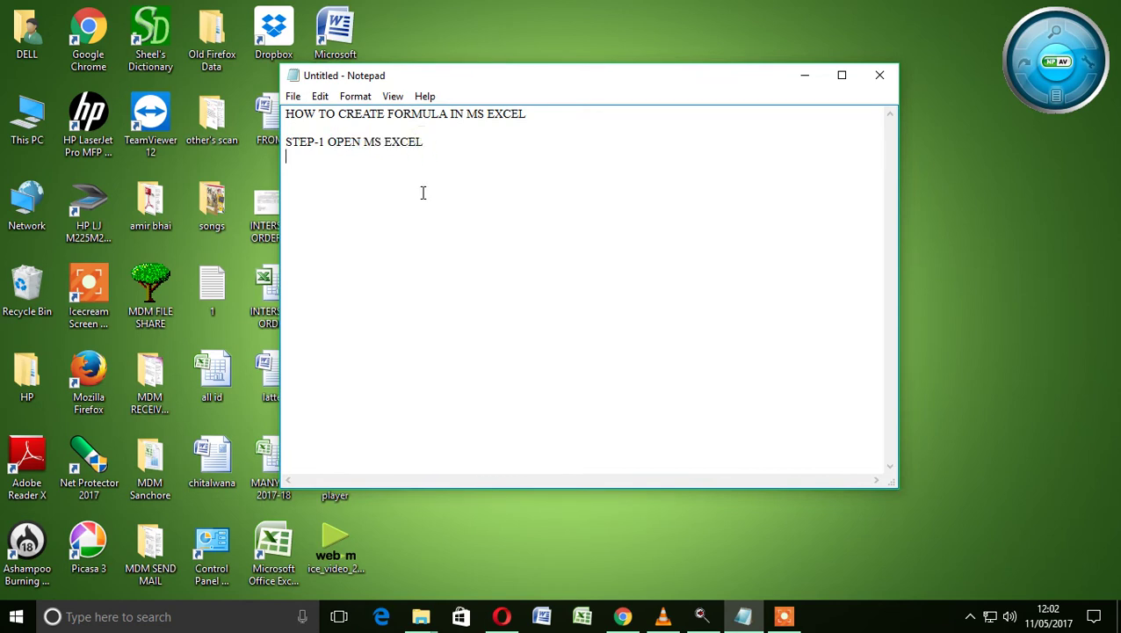
{"action": "left_click_drag", "start_coordinate": [356, 76], "coordinate": [610, 75]}
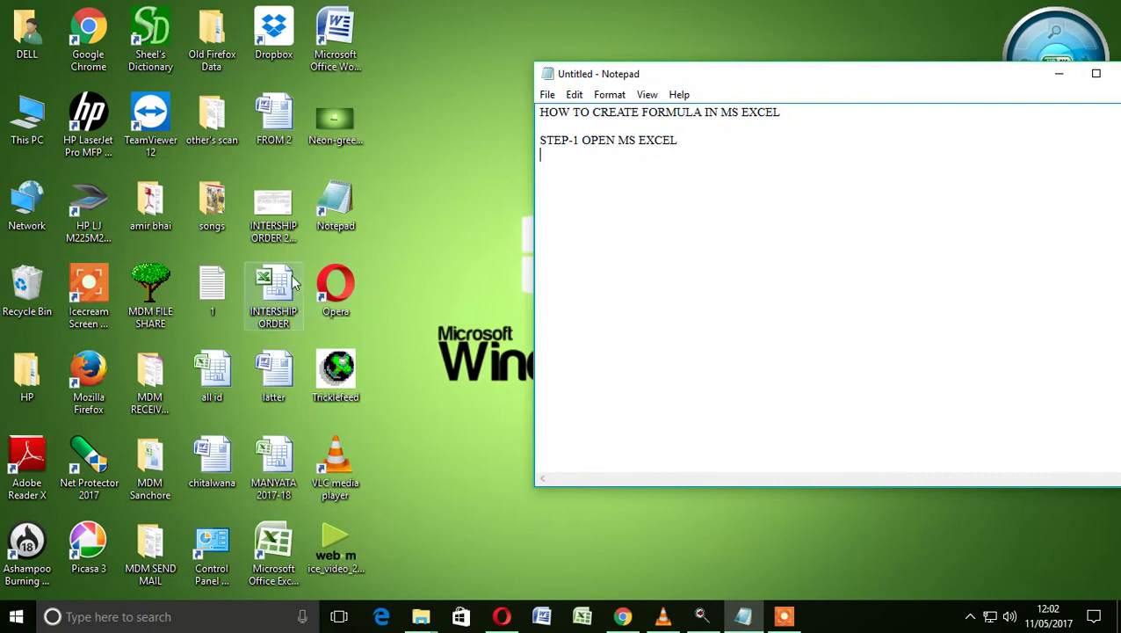
Step: Launch Microsoft Office Excel 2007 from the Start menu's Microsoft Office folder
{"action": "left_click", "coordinate": [16, 616]}
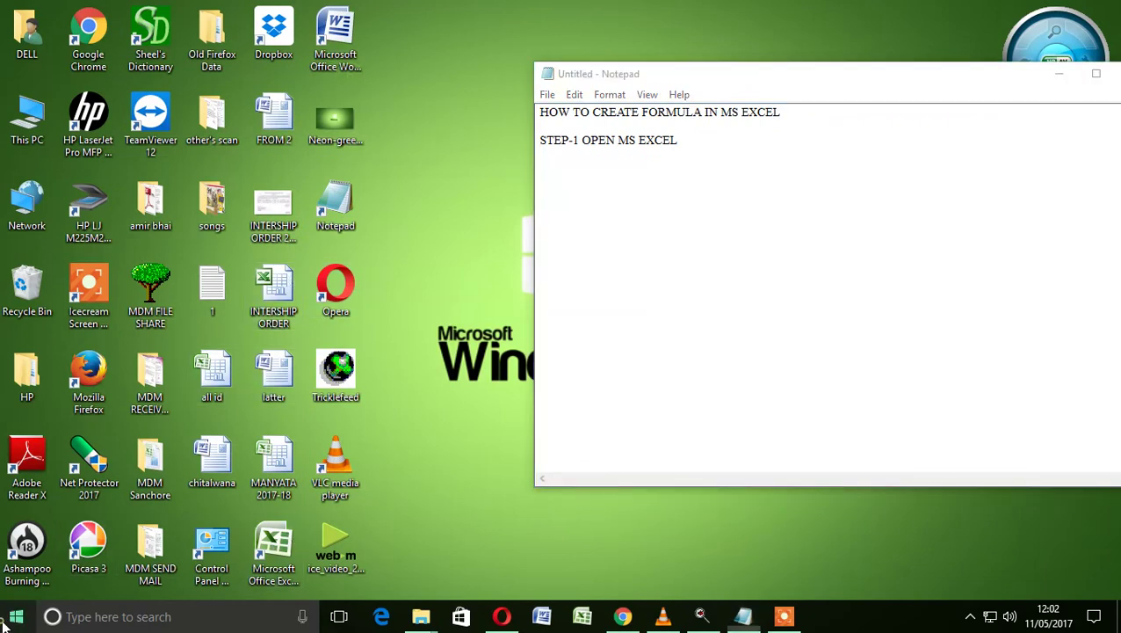
{"action": "scroll", "coordinate": [88, 253], "scroll_direction": "down", "scroll_amount": 2}
{"action": "scroll", "coordinate": [101, 374], "scroll_direction": "down", "scroll_amount": 2}
{"action": "scroll", "coordinate": [103, 387], "scroll_direction": "down", "scroll_amount": 3}
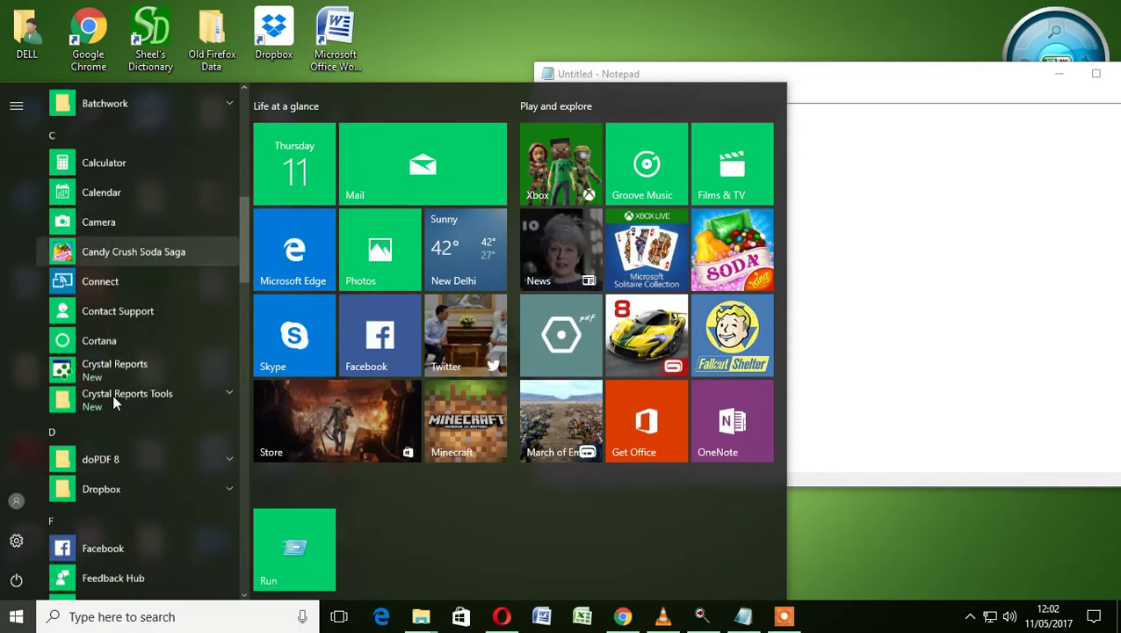
{"action": "scroll", "coordinate": [112, 395], "scroll_direction": "down", "scroll_amount": 3}
{"action": "scroll", "coordinate": [114, 395], "scroll_direction": "down", "scroll_amount": 3}
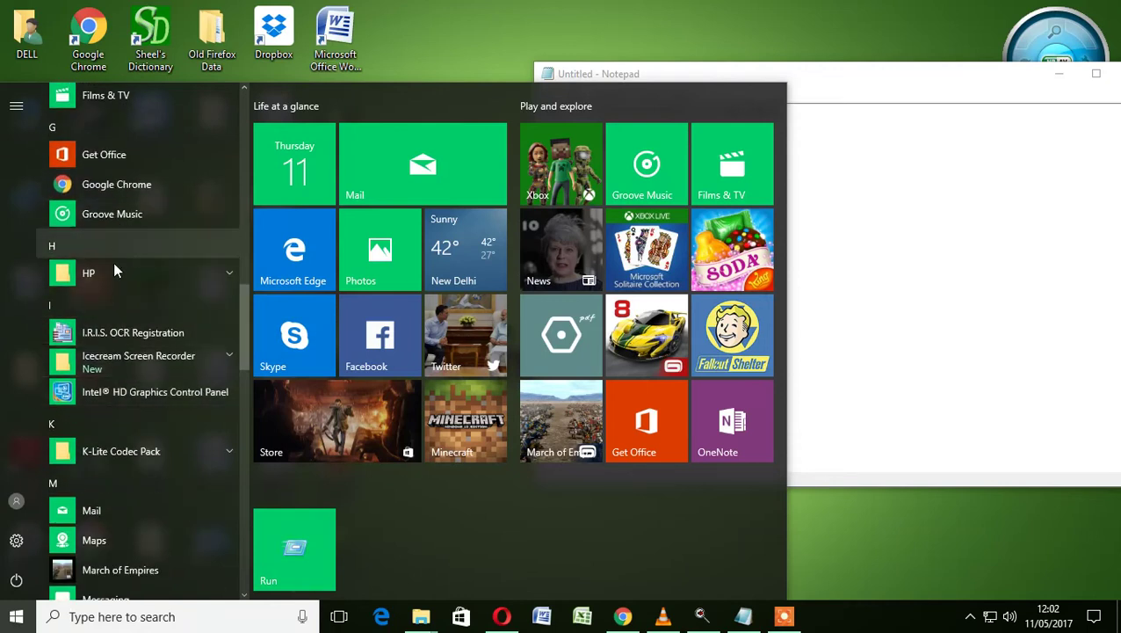
{"action": "scroll", "coordinate": [131, 387], "scroll_direction": "down", "scroll_amount": 3}
{"action": "left_click", "coordinate": [150, 431]}
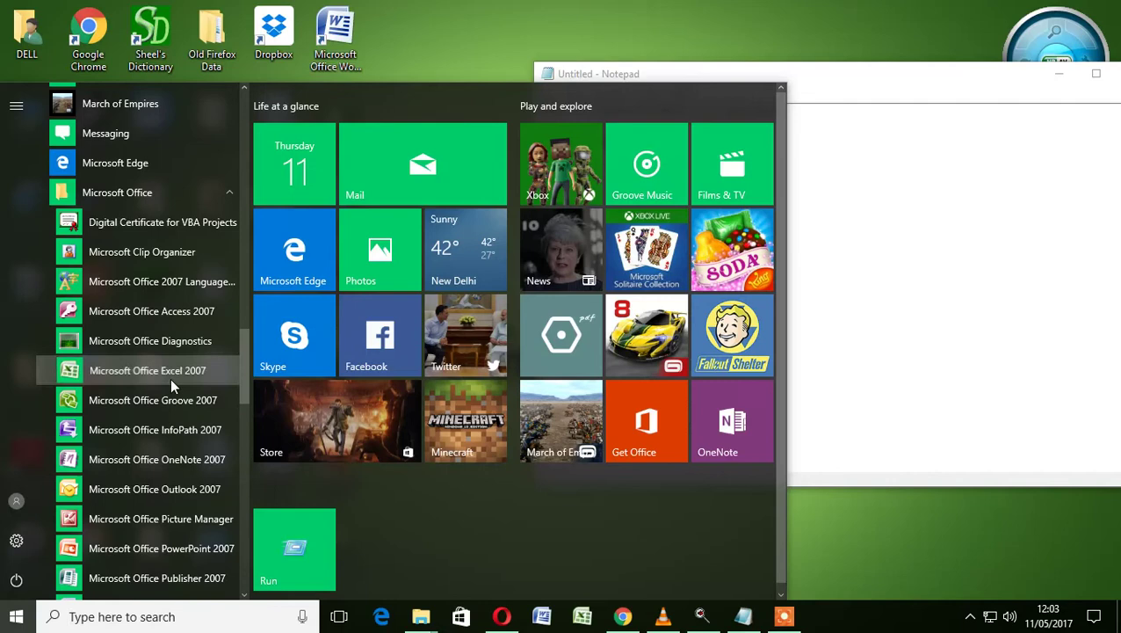
{"action": "left_click", "coordinate": [170, 376]}
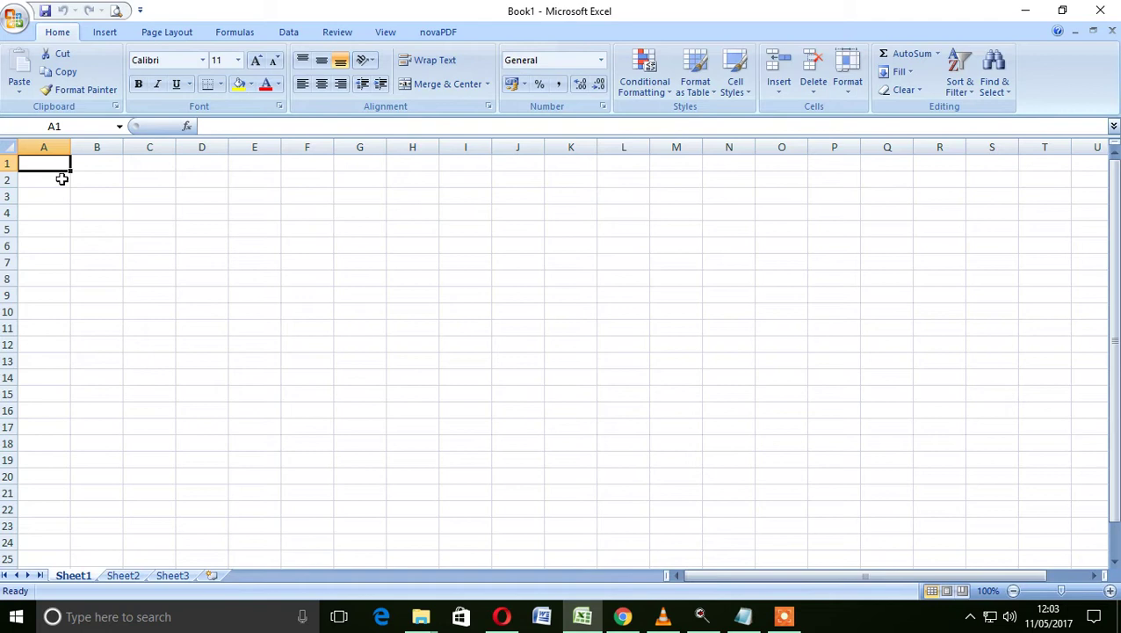
Step: Set A2 to the Kruti Dev 010 font and enter the जोड़ना heading
{"action": "left_click", "coordinate": [61, 178]}
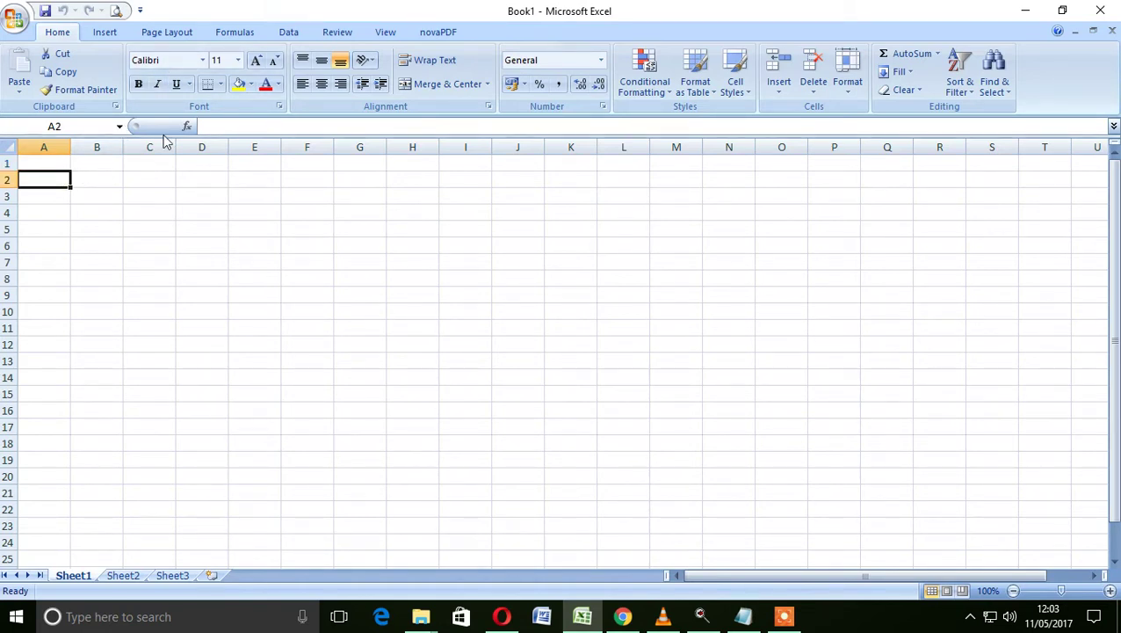
{"action": "left_click", "coordinate": [202, 60]}
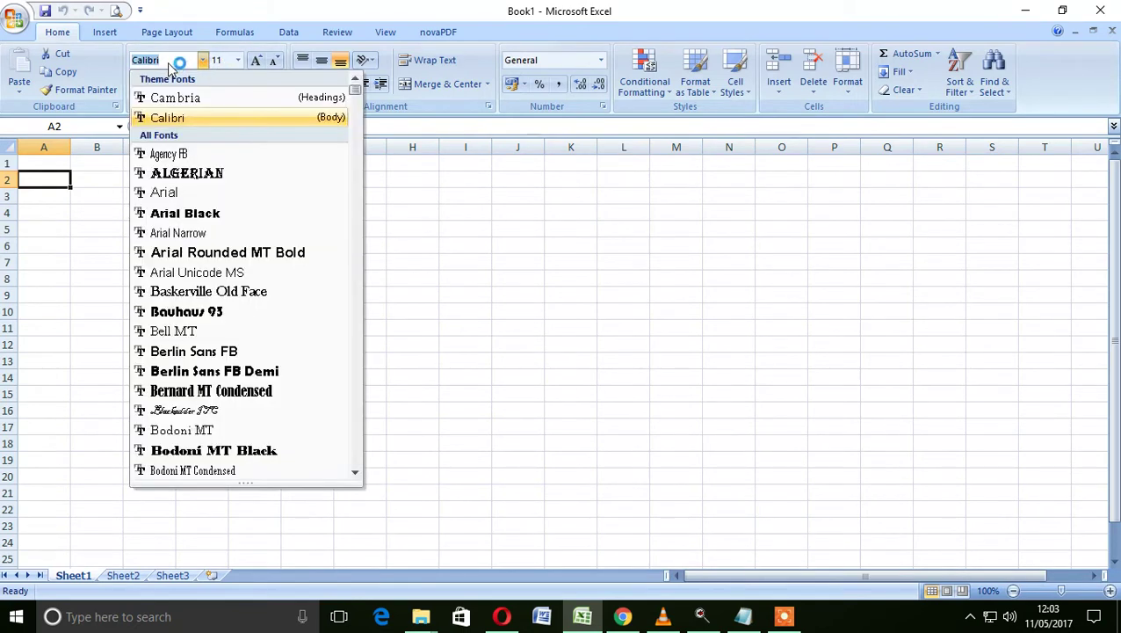
{"action": "type", "text": "Kruti Dev 010"}
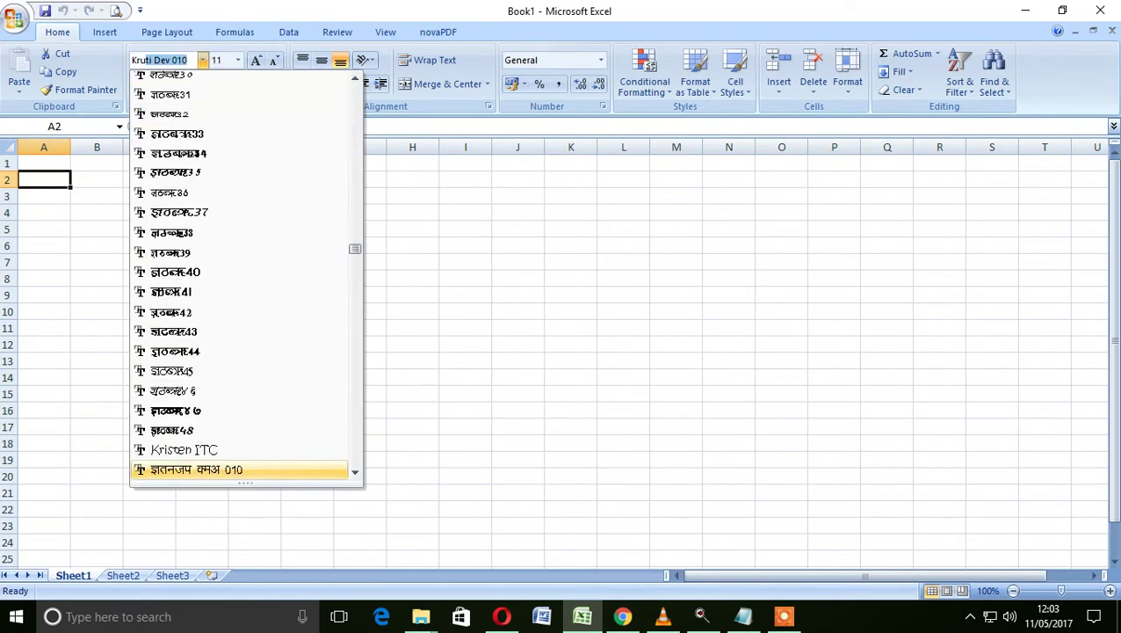
{"action": "key", "text": "Return"}
{"action": "type", "text": "TKS"}
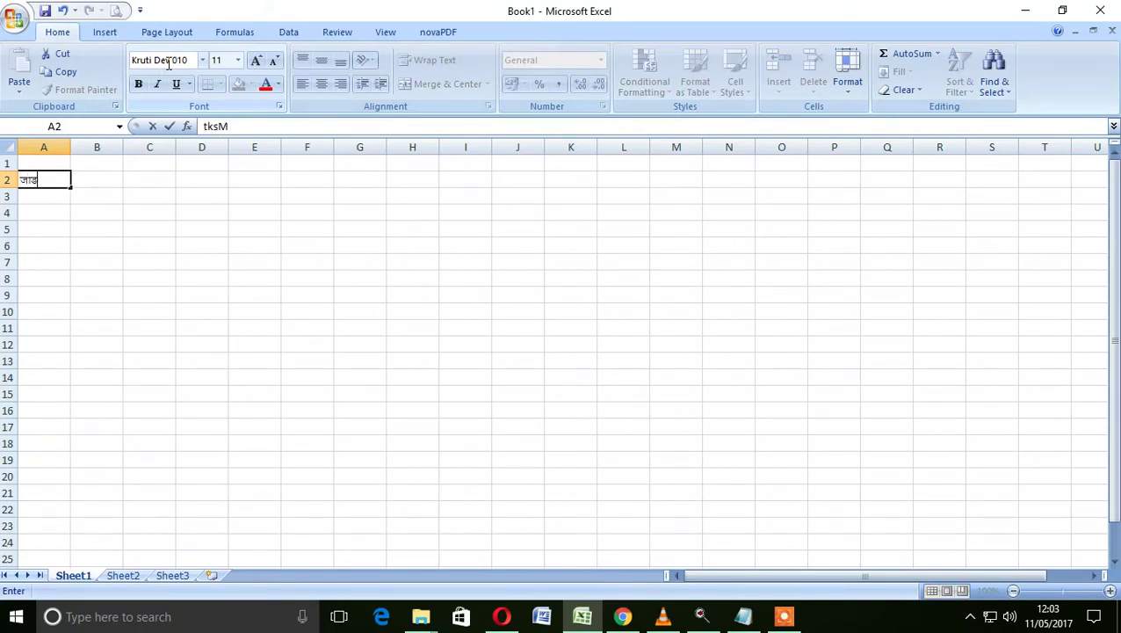
{"action": "key", "text": "Tab"}
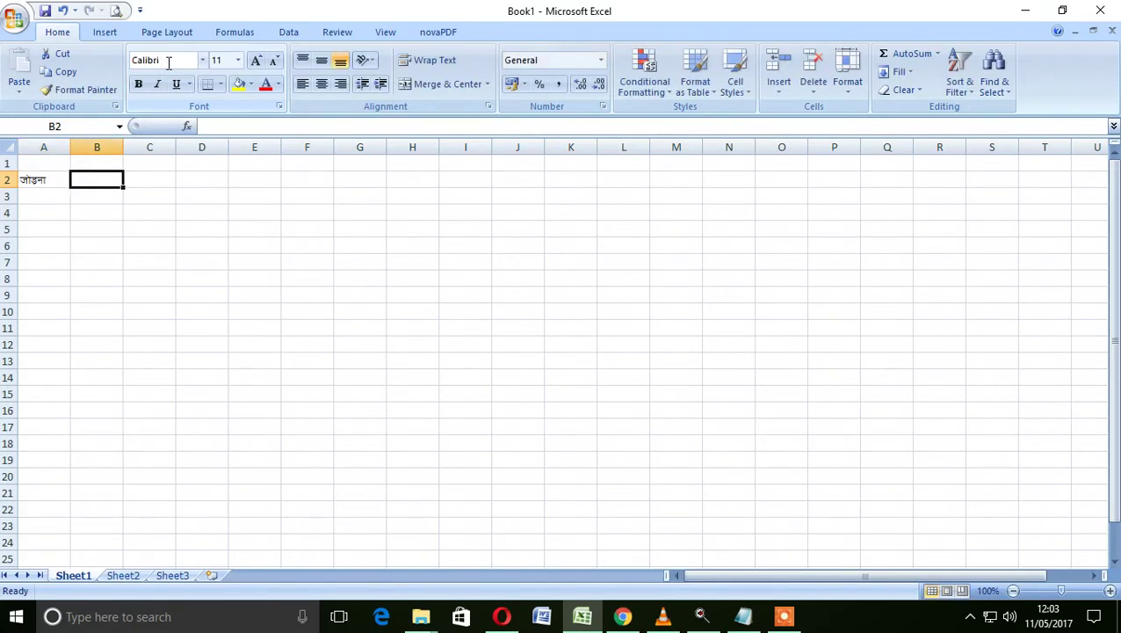
Step: Copy A2's Kruti Dev 010 formatting across row 2 with Format Painter
{"action": "type", "text": "?k"}
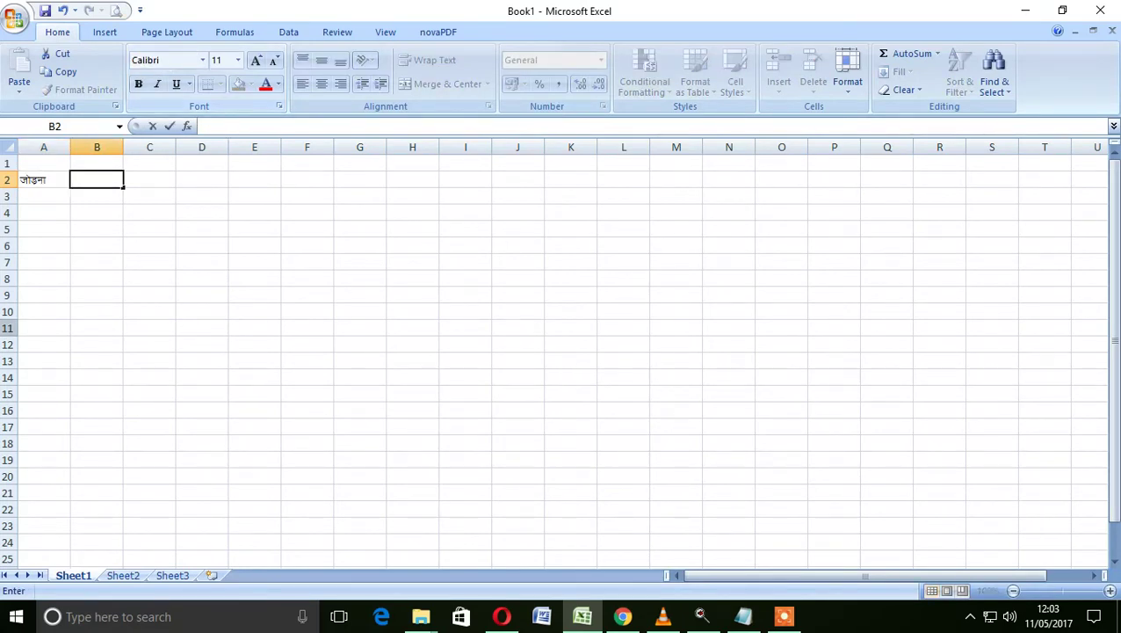
{"action": "left_click", "coordinate": [44, 229]}
{"action": "left_click", "coordinate": [48, 180]}
{"action": "left_click", "coordinate": [85, 90]}
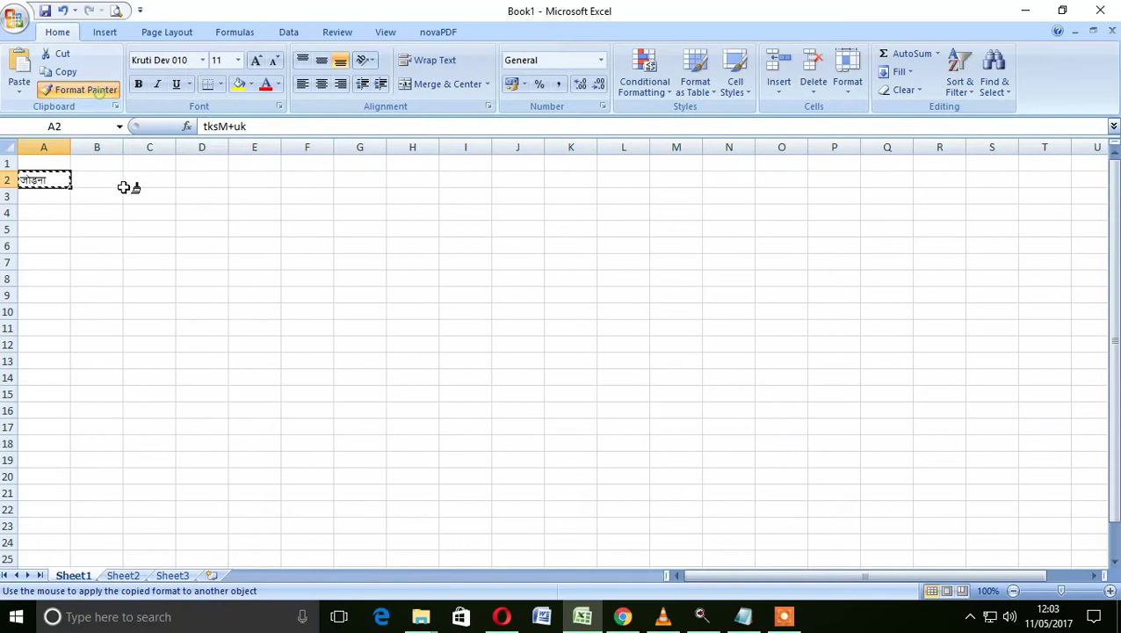
{"action": "left_click_drag", "start_coordinate": [107, 179], "coordinate": [474, 179]}
Step: Enter headings घटाना, गुणा करना, भाग करना, योग करना, प्रतिशत निकालना in B2:F2
{"action": "left_click", "coordinate": [90, 179]}
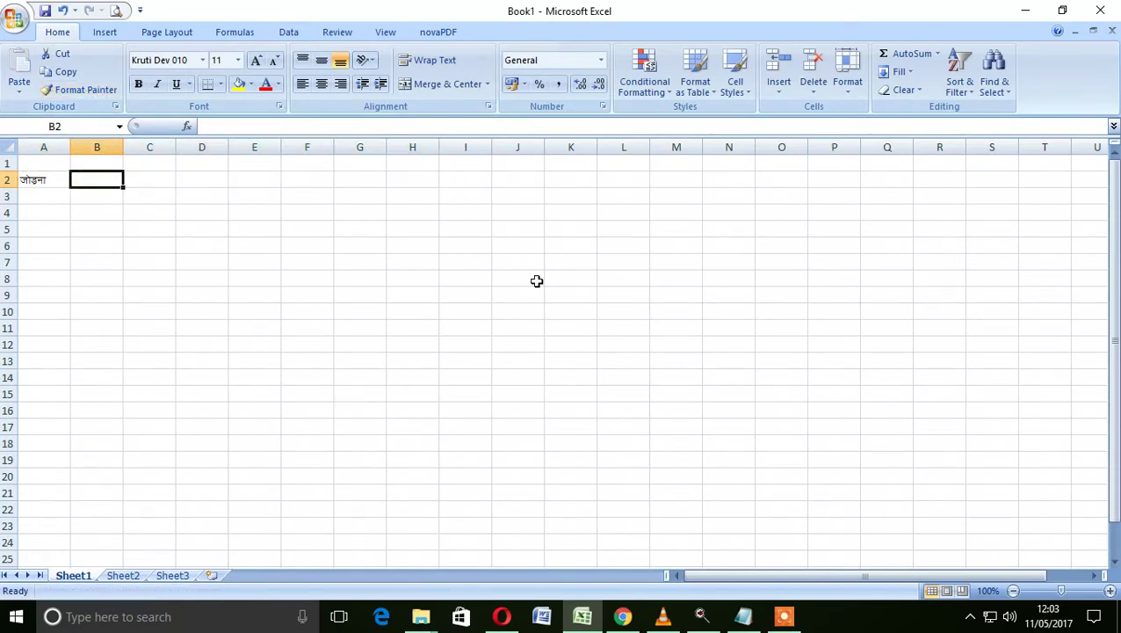
{"action": "type", "text": "?kVkuk"}
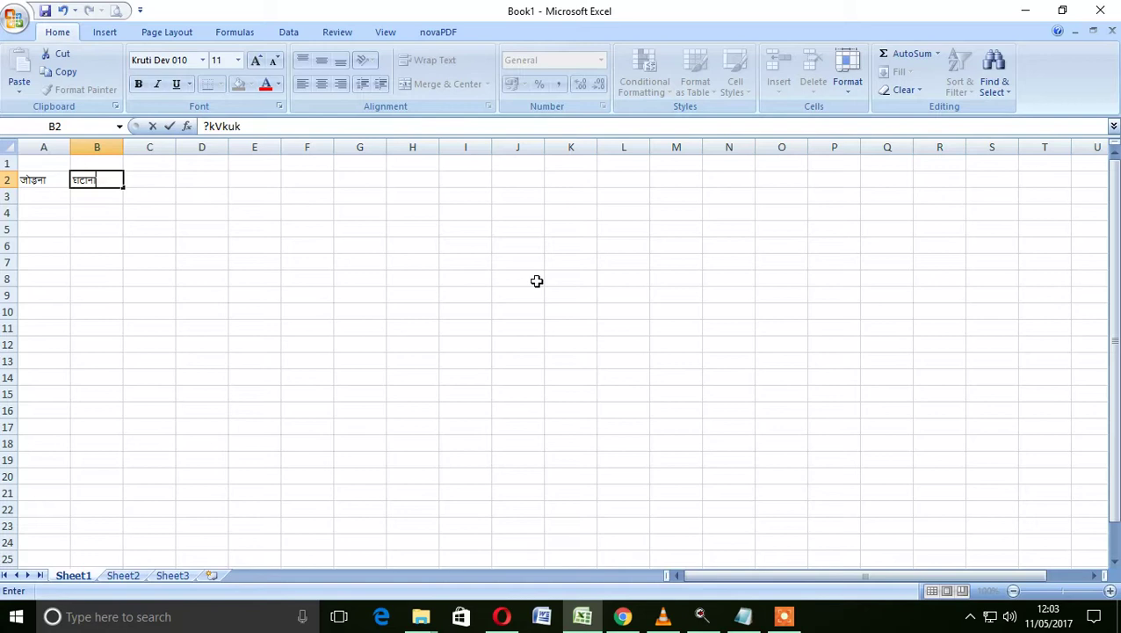
{"action": "key", "text": "Tab"}
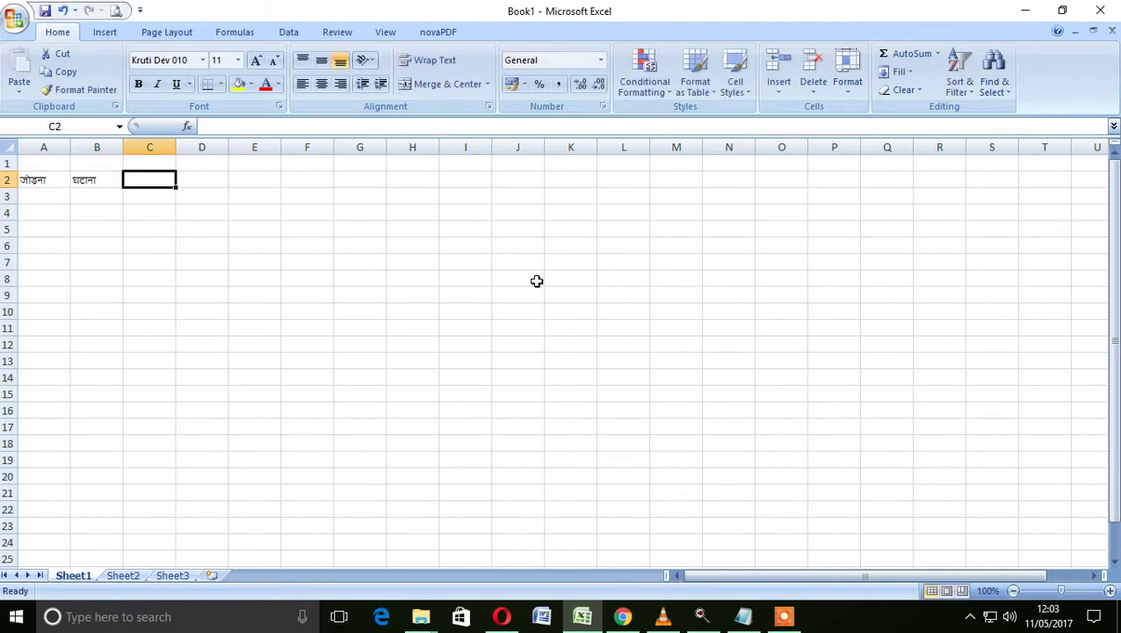
{"action": "type", "text": "xq.kk dju"}
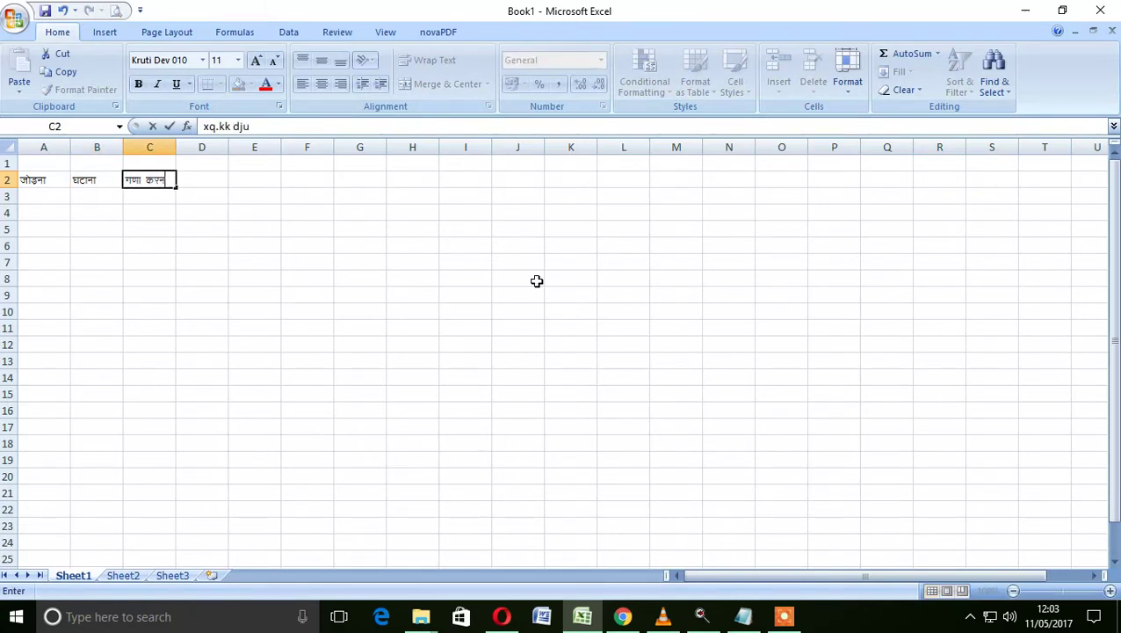
{"action": "type", "text": "kkx dj"}
{"action": "key", "text": "Tab"}
{"action": "type", "text": "H"}
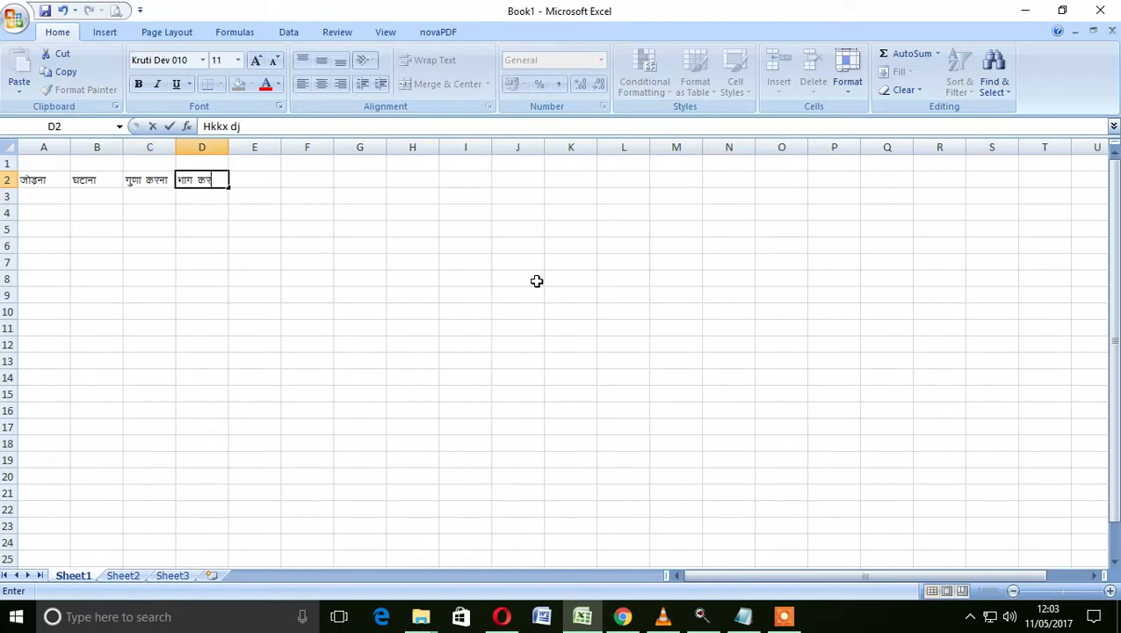
{"action": "type", "text": "uk"}
{"action": "key", "text": "Tab"}
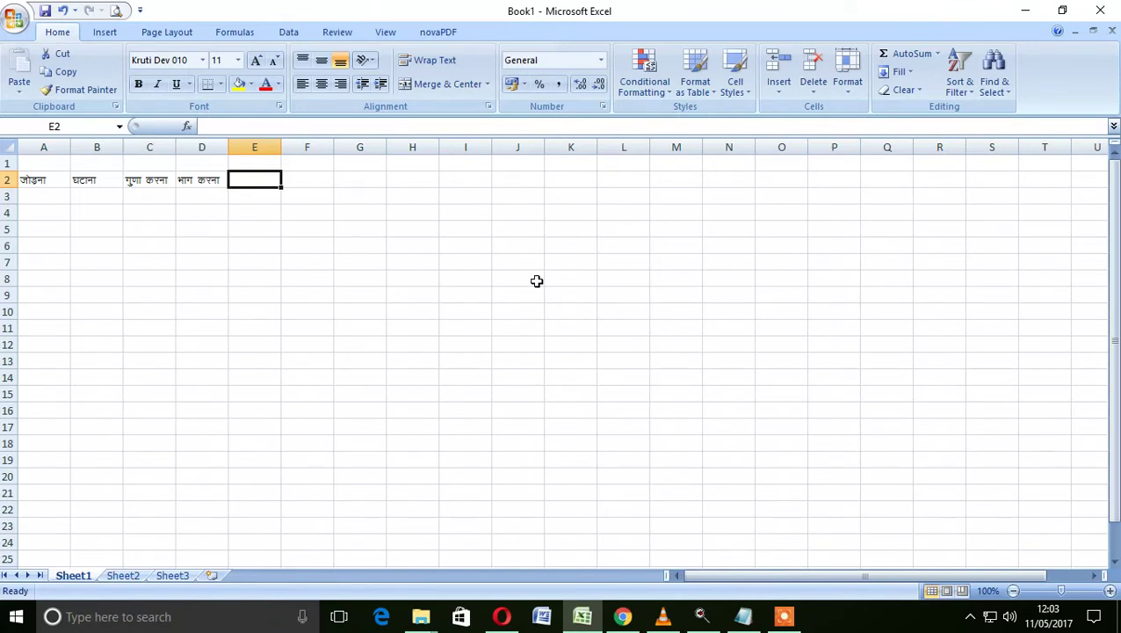
{"action": "type", "text": "d"}
{"action": "key", "text": "BackSpace"}
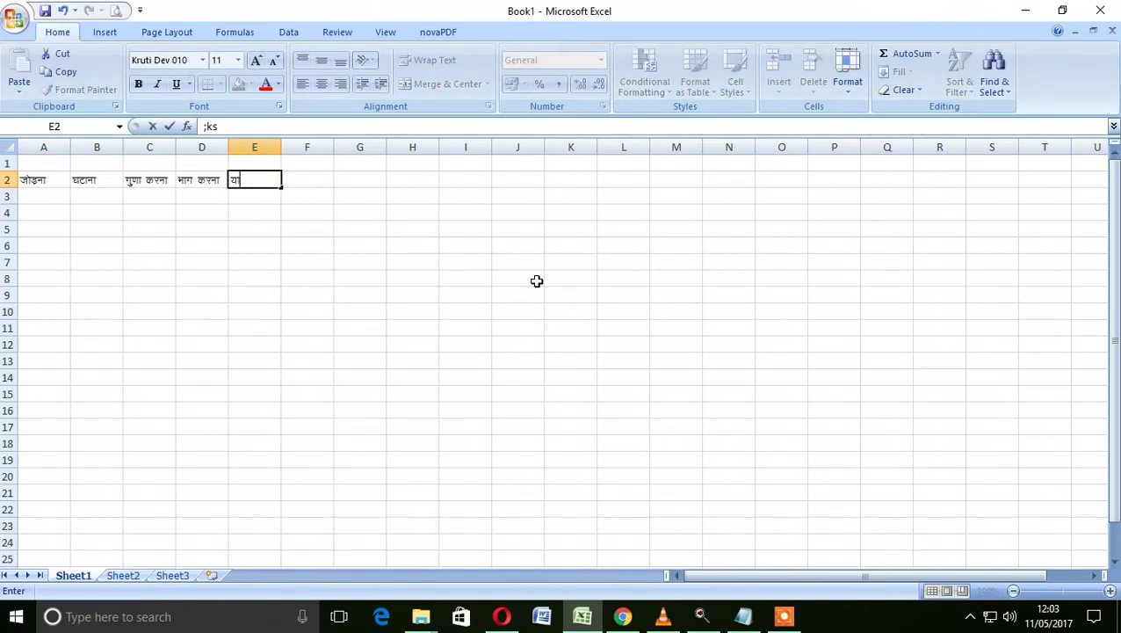
{"action": "key", "text": "Tab"}
{"action": "type", "text": "izf"}
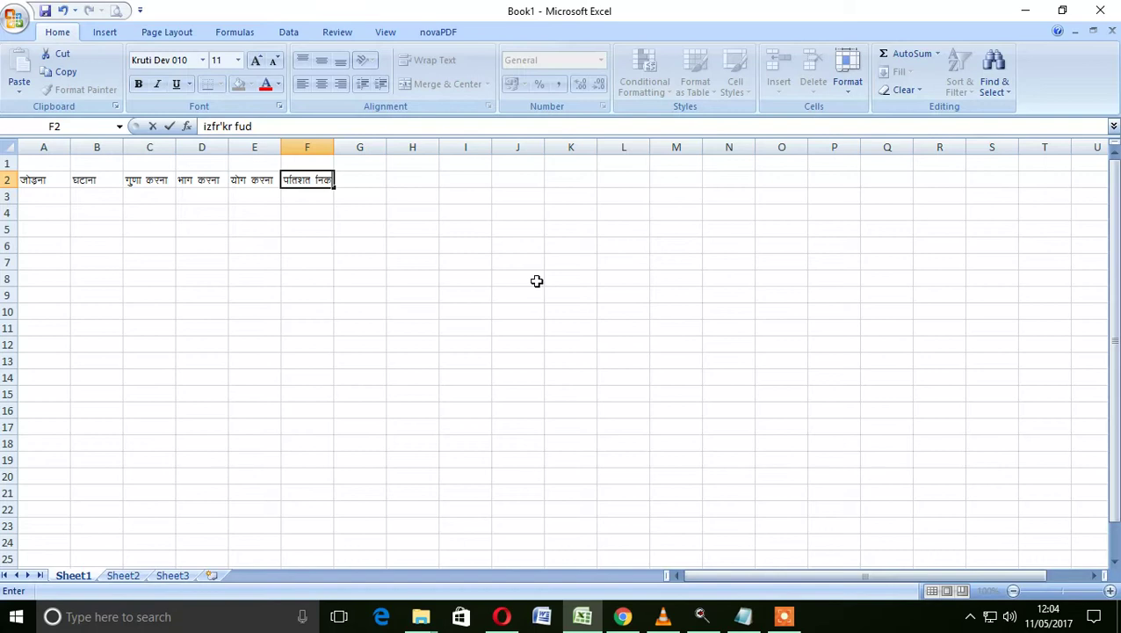
{"action": "type", "text": "k"}
{"action": "key", "text": "Tab"}
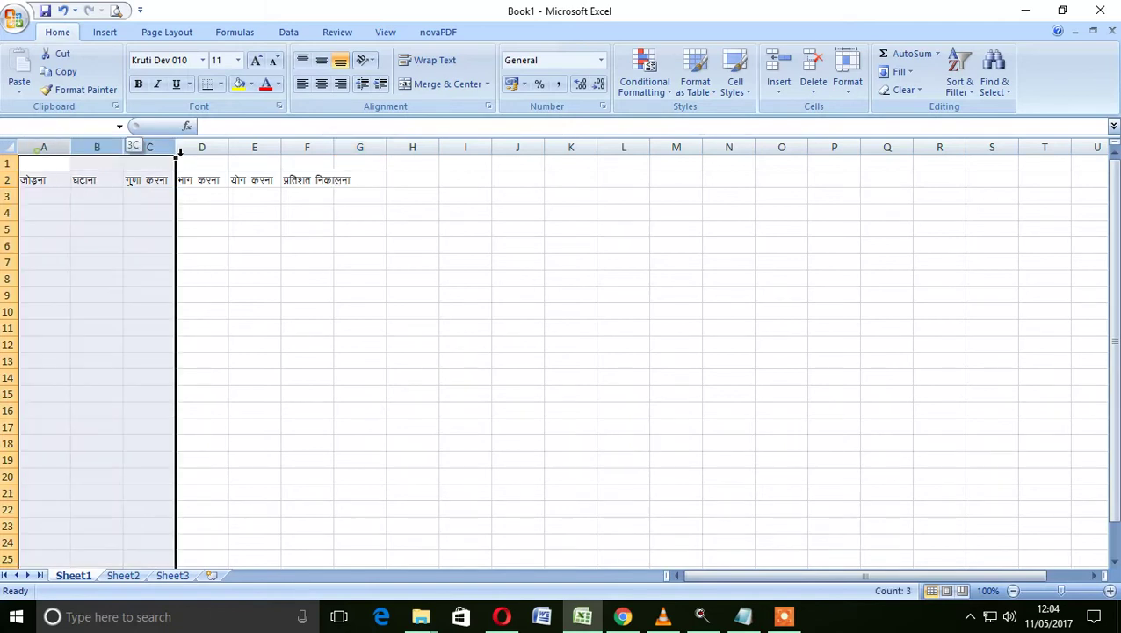
Step: Autofit and equalize columns A–F, widening column F for its long heading
{"action": "left_click_drag", "start_coordinate": [36, 146], "coordinate": [370, 145]}
{"action": "double_click", "coordinate": [385, 145]}
{"action": "left_click", "coordinate": [278, 211]}
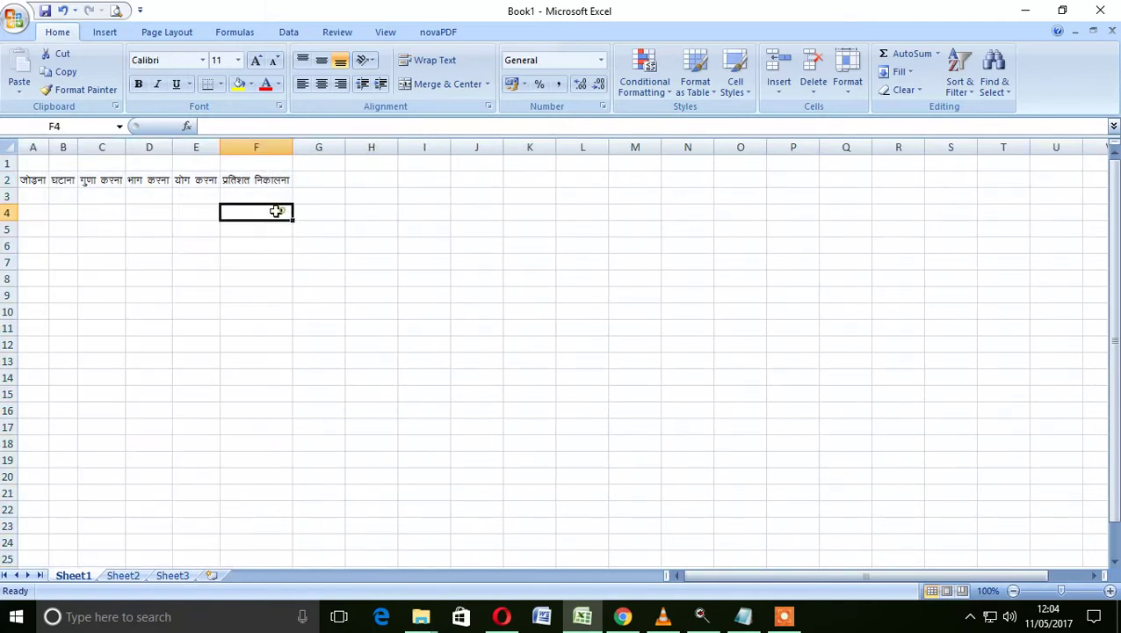
{"action": "mouse_move", "coordinate": [47, 146]}
{"action": "left_mouse_down"}
{"action": "mouse_move", "coordinate": [483, 145]}
{"action": "mouse_move", "coordinate": [395, 146]}
{"action": "left_mouse_up"}
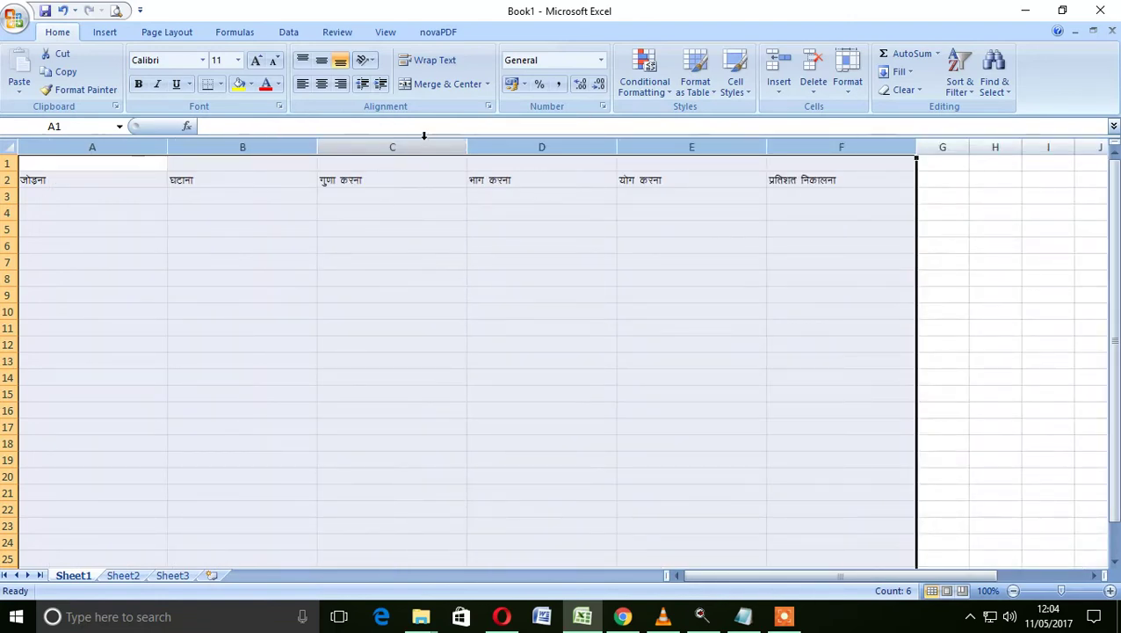
{"action": "left_click_drag", "start_coordinate": [464, 145], "coordinate": [402, 147]}
{"action": "left_click", "coordinate": [466, 211]}
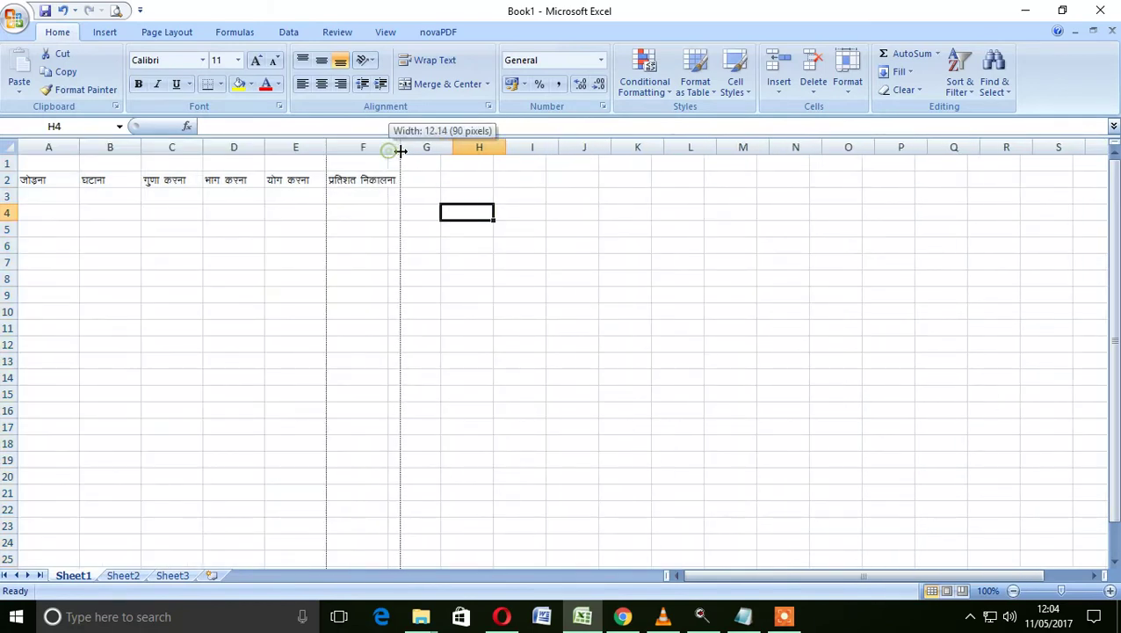
{"action": "left_click", "coordinate": [235, 247]}
{"action": "left_click", "coordinate": [50, 198]}
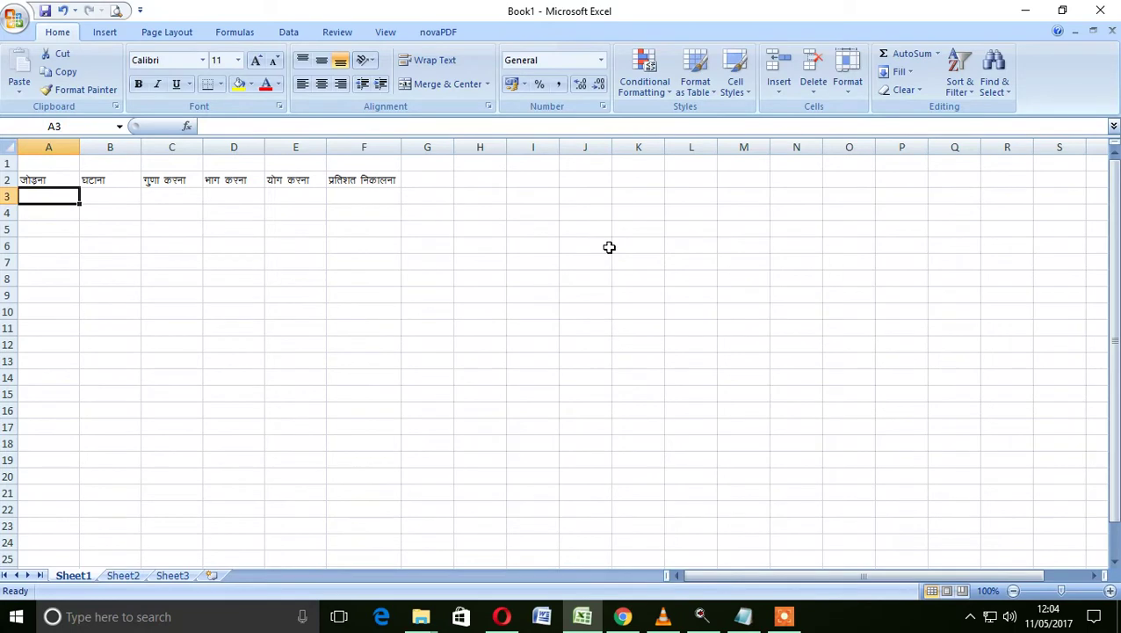
Step: Fill column A with 10 to 160 from 10 and 20 in A3:A4
{"action": "type", "text": "10"}
{"action": "key", "text": "Return"}
{"action": "type", "text": "1"}
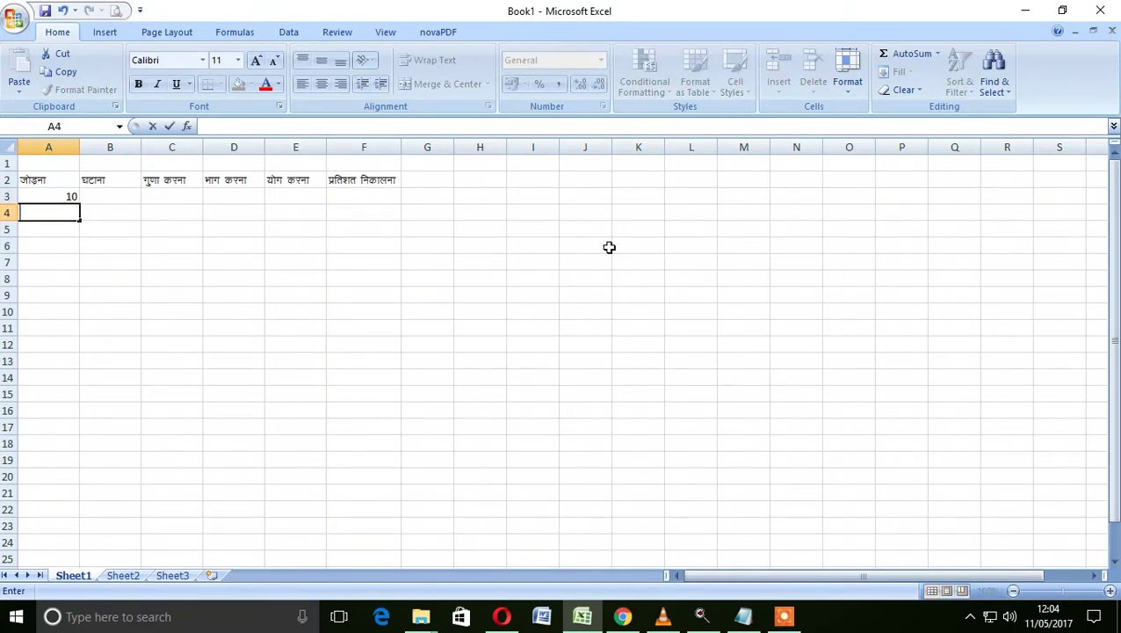
{"action": "type", "text": "20"}
{"action": "key", "text": "Return"}
{"action": "left_click_drag", "start_coordinate": [64, 195], "coordinate": [78, 452]}
{"action": "left_click", "coordinate": [124, 343]}
Step: Fill column B with 5 to 80 from 5 and 10 in B3:B4
{"action": "left_click", "coordinate": [126, 192]}
{"action": "type", "text": "5"}
{"action": "key", "text": "Return"}
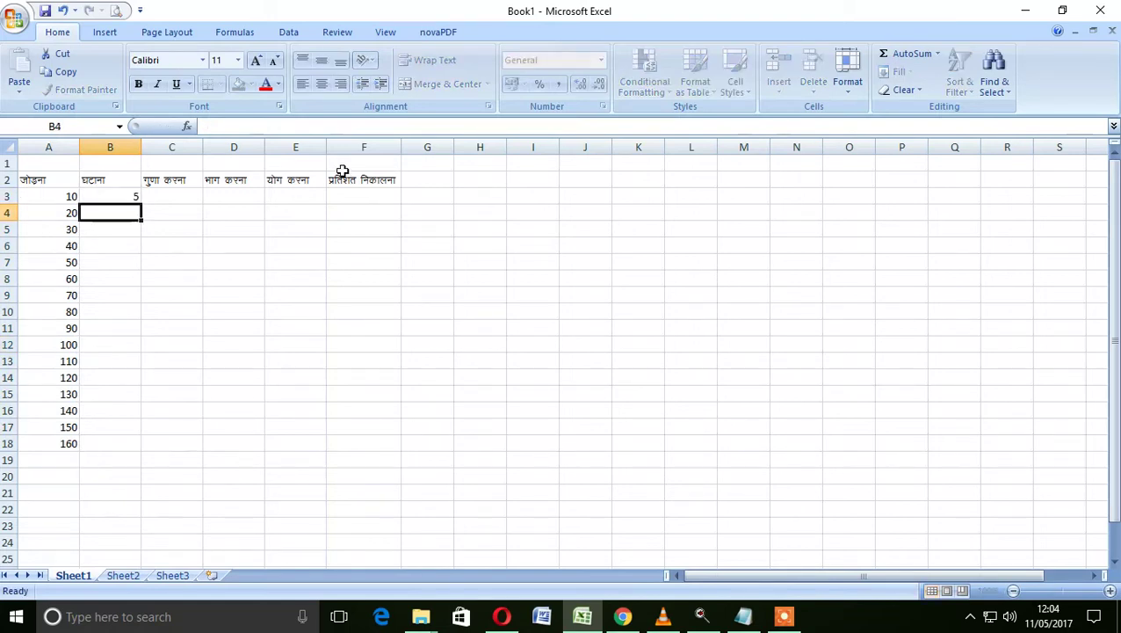
{"action": "type", "text": "10"}
{"action": "key", "text": "Return"}
{"action": "left_click_drag", "start_coordinate": [130, 195], "coordinate": [132, 216]}
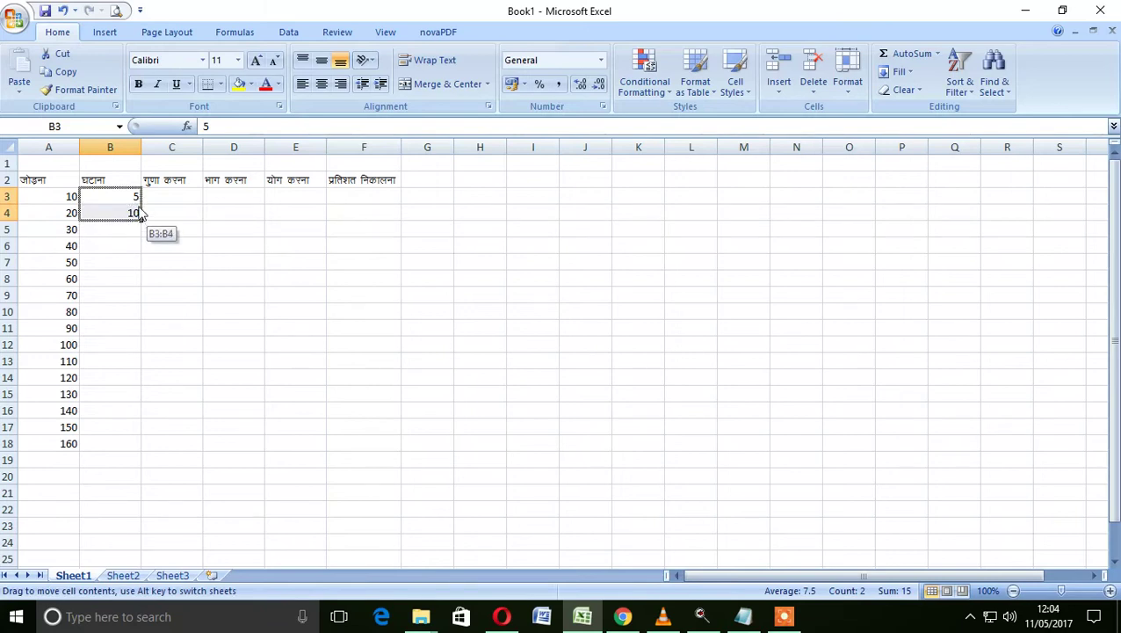
{"action": "left_click_drag", "start_coordinate": [140, 221], "coordinate": [142, 450]}
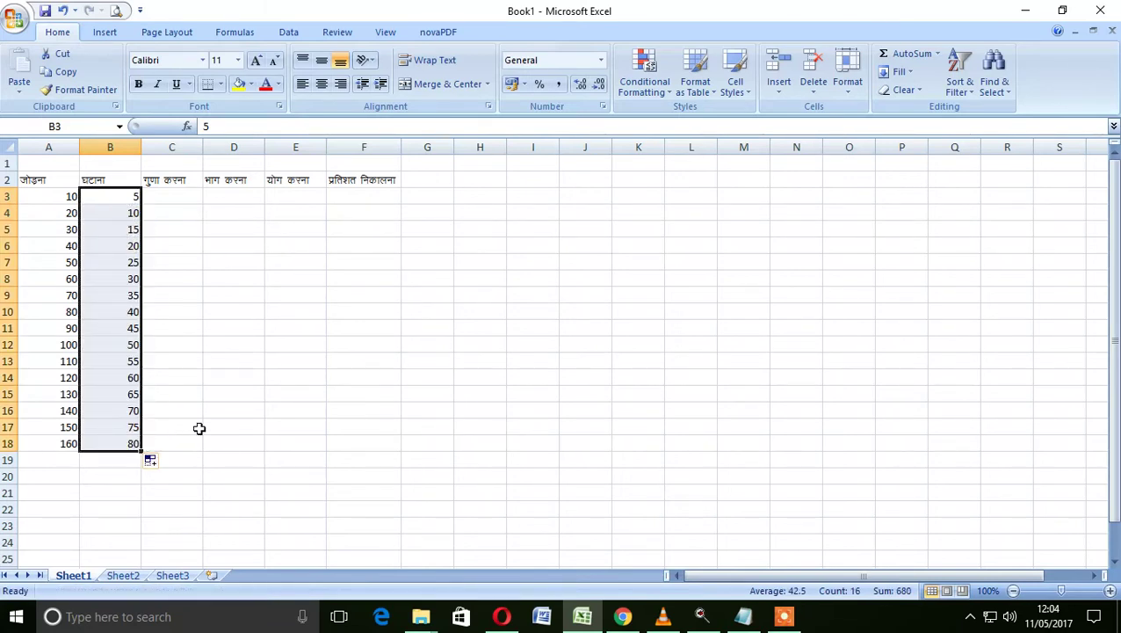
{"action": "left_click", "coordinate": [175, 360]}
Step: Fill column C with 2 to 32, correcting the starting values to 2 and 4
{"action": "left_click", "coordinate": [176, 195]}
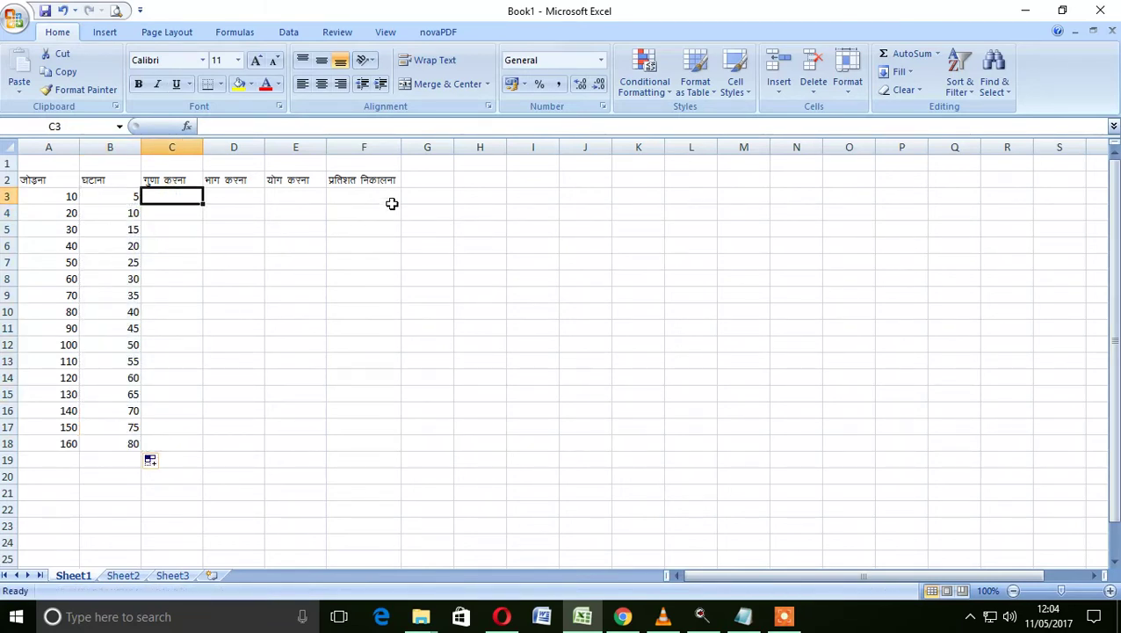
{"action": "type", "text": "1"}
{"action": "key", "text": "Return"}
{"action": "key", "text": "Return"}
{"action": "type", "text": "4"}
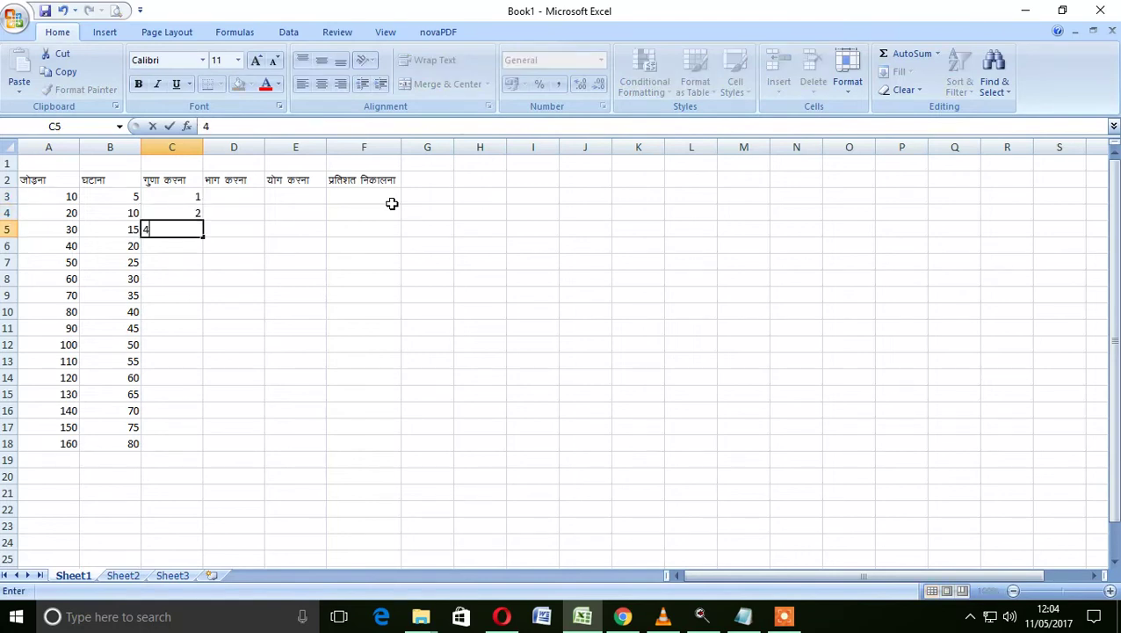
{"action": "key", "text": "Return"}
{"action": "left_click", "coordinate": [189, 193]}
{"action": "type", "text": "2"}
{"action": "key", "text": "Return"}
{"action": "type", "text": "4"}
{"action": "left_click", "coordinate": [152, 226]}
{"action": "left_click_drag", "start_coordinate": [188, 194], "coordinate": [205, 450]}
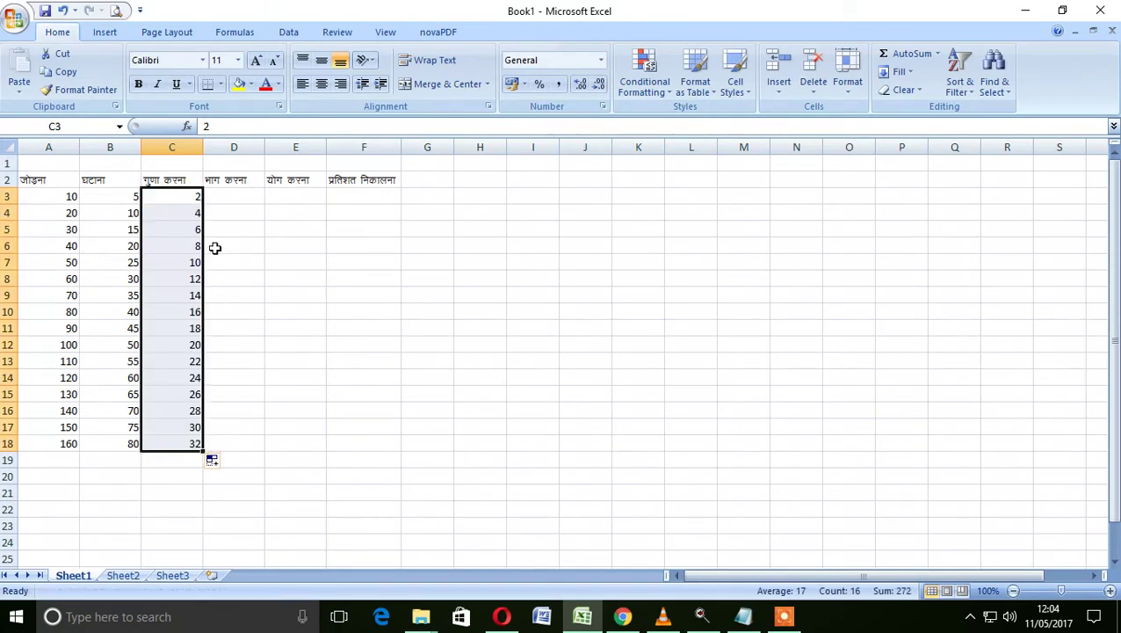
Step: Fill column D with 2 to 32 from 2 and 4 in D3:D4
{"action": "left_click", "coordinate": [234, 195]}
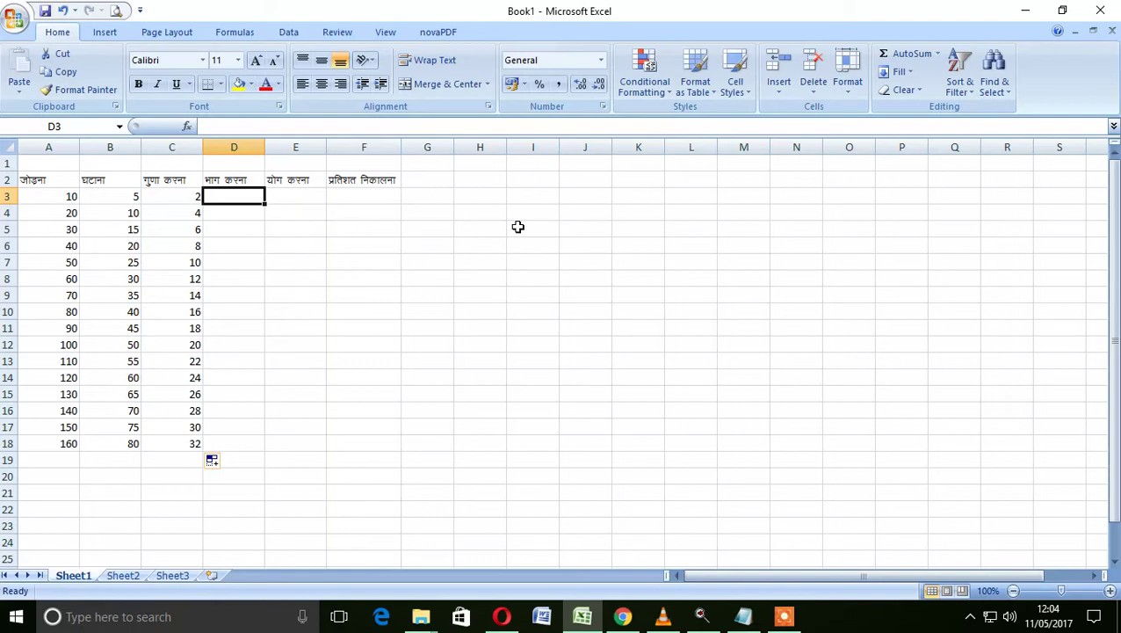
{"action": "type", "text": "2"}
{"action": "key", "text": "Return"}
{"action": "type", "text": "4"}
{"action": "key", "text": "Return"}
{"action": "left_click_drag", "start_coordinate": [259, 199], "coordinate": [276, 440]}
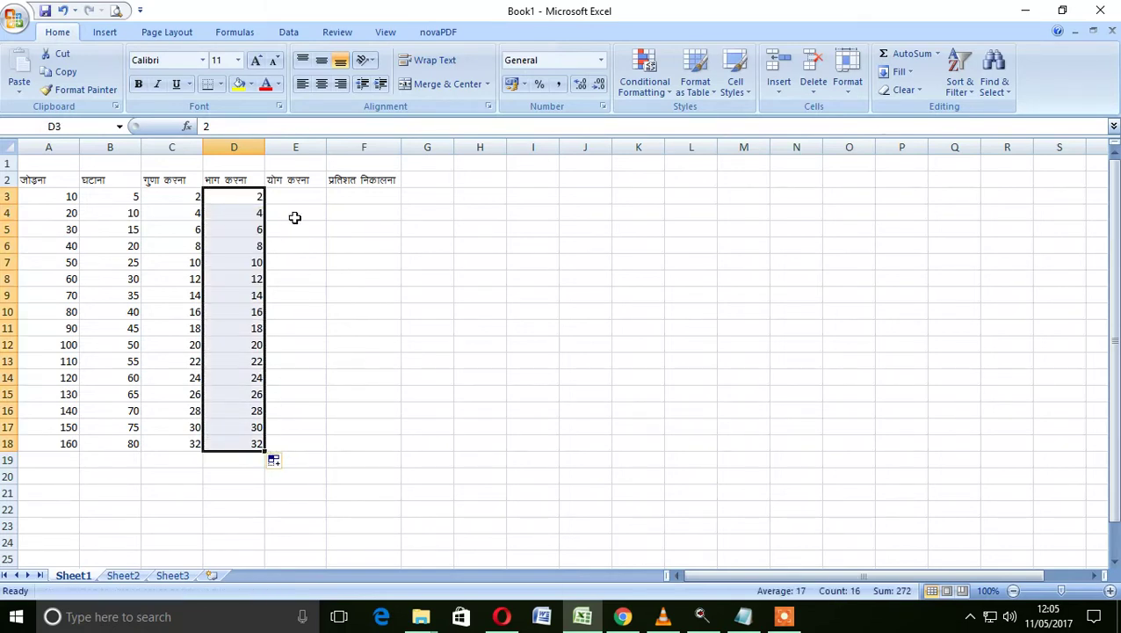
{"action": "left_click", "coordinate": [296, 197]}
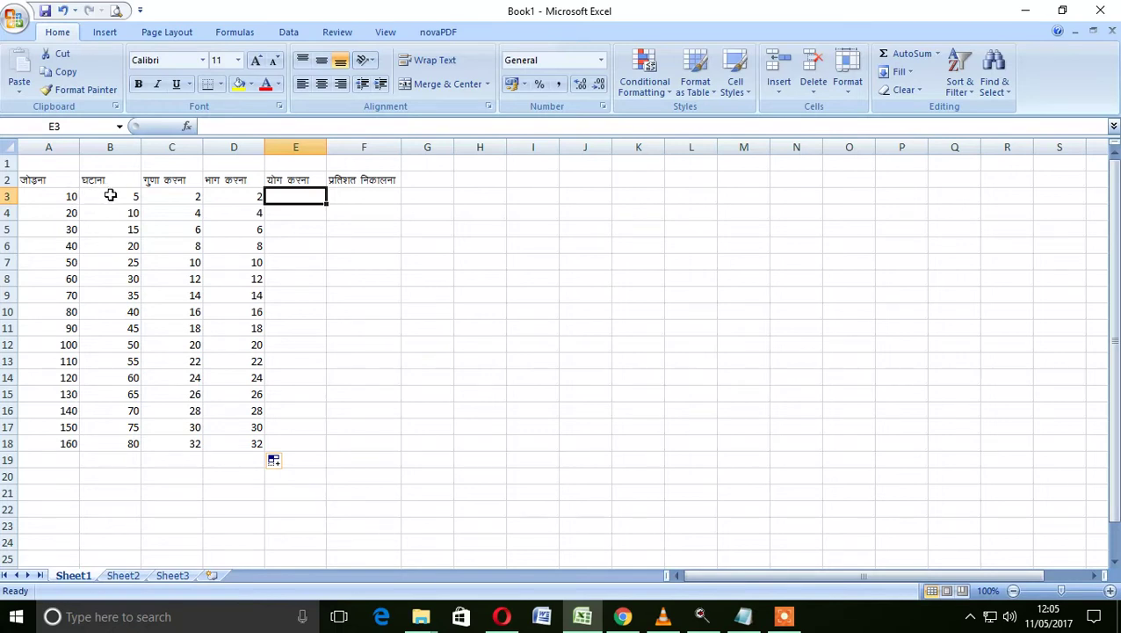
Step: Insert two blank columns after the जोड़ना column
{"action": "left_click", "coordinate": [105, 146]}
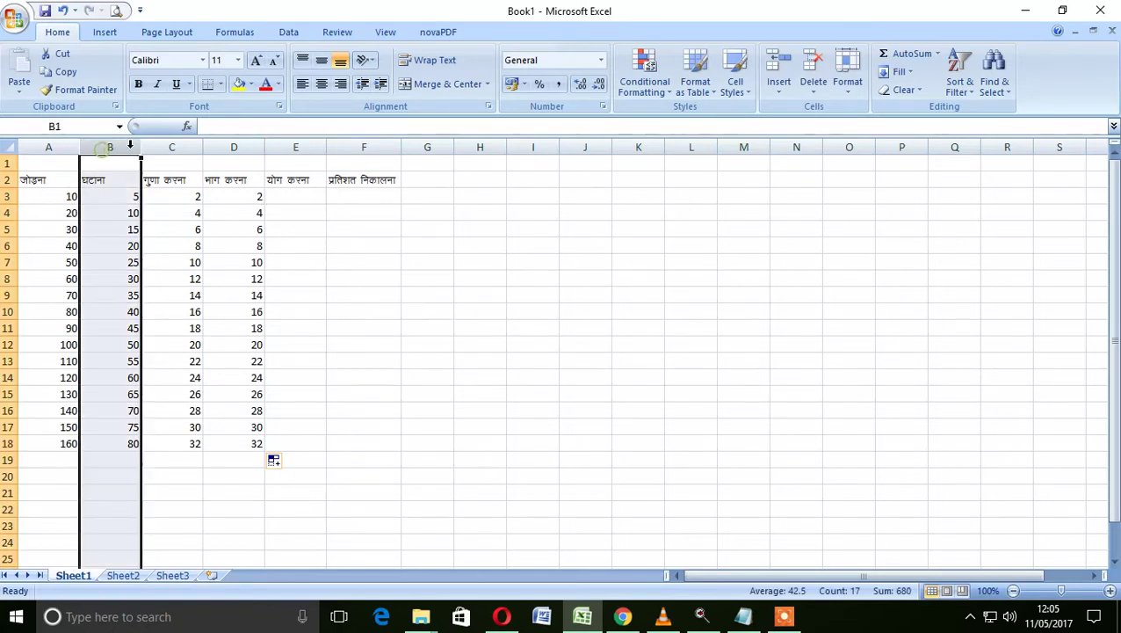
{"action": "key", "text": "ctrl+plus"}
{"action": "key", "text": "ctrl+plus"}
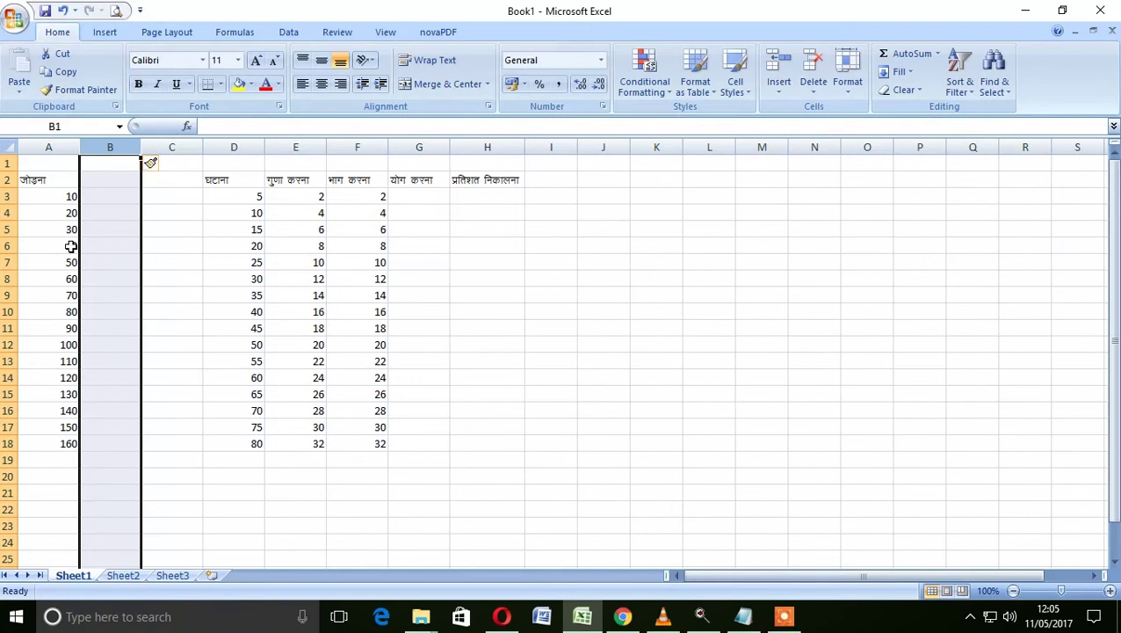
{"action": "left_click", "coordinate": [109, 179]}
{"action": "left_click_drag", "start_coordinate": [66, 179], "coordinate": [153, 167]}
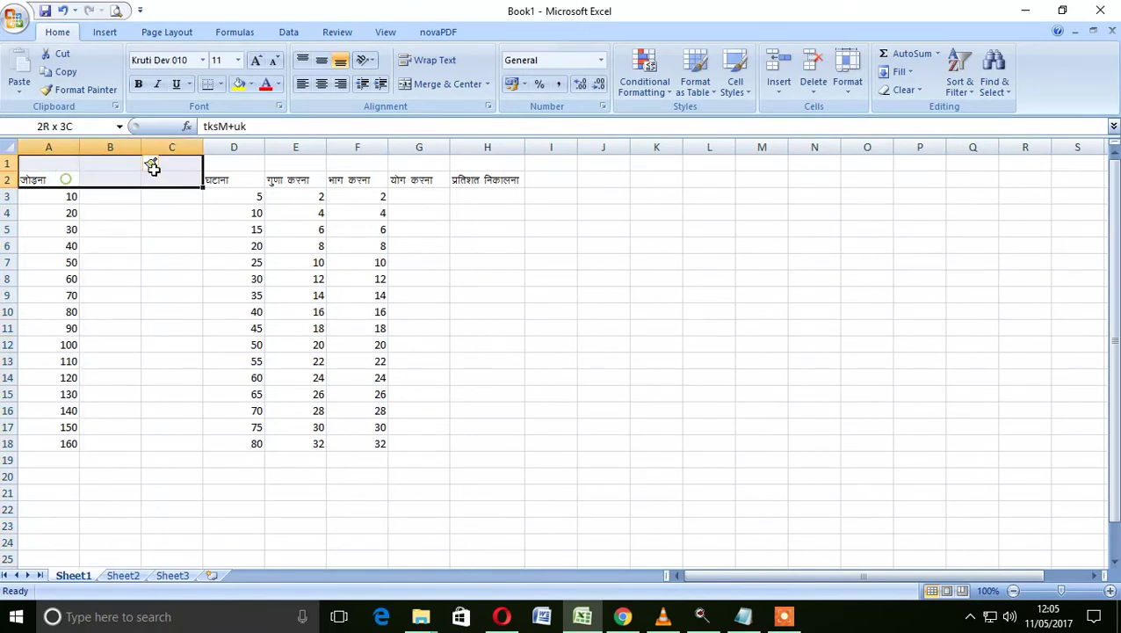
Step: Fill the new column B with 10 to 160 from 10 and 20
{"action": "left_click", "coordinate": [112, 195]}
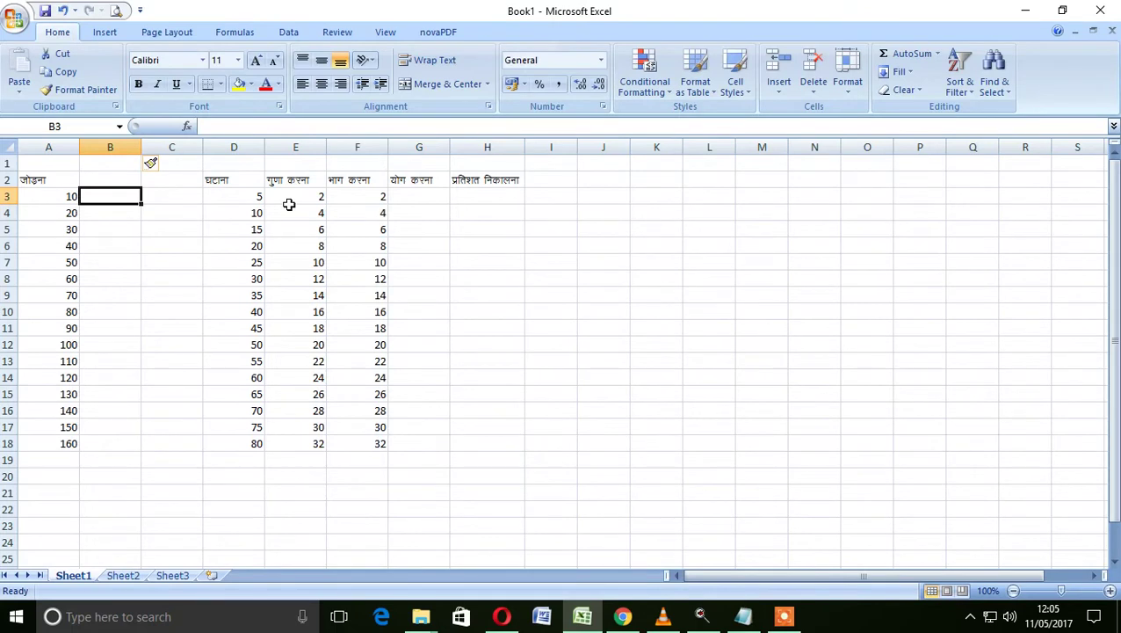
{"action": "type", "text": "10"}
{"action": "key", "text": "Return"}
{"action": "type", "text": "2"}
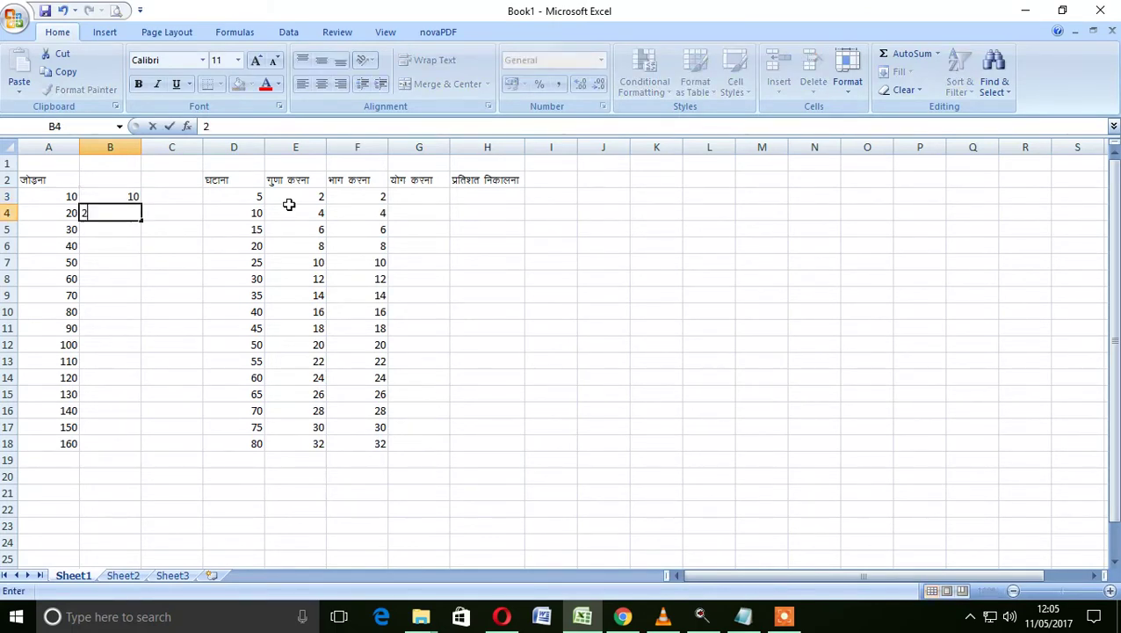
{"action": "type", "text": "0"}
{"action": "key", "text": "Return"}
{"action": "left_click_drag", "start_coordinate": [115, 196], "coordinate": [145, 446]}
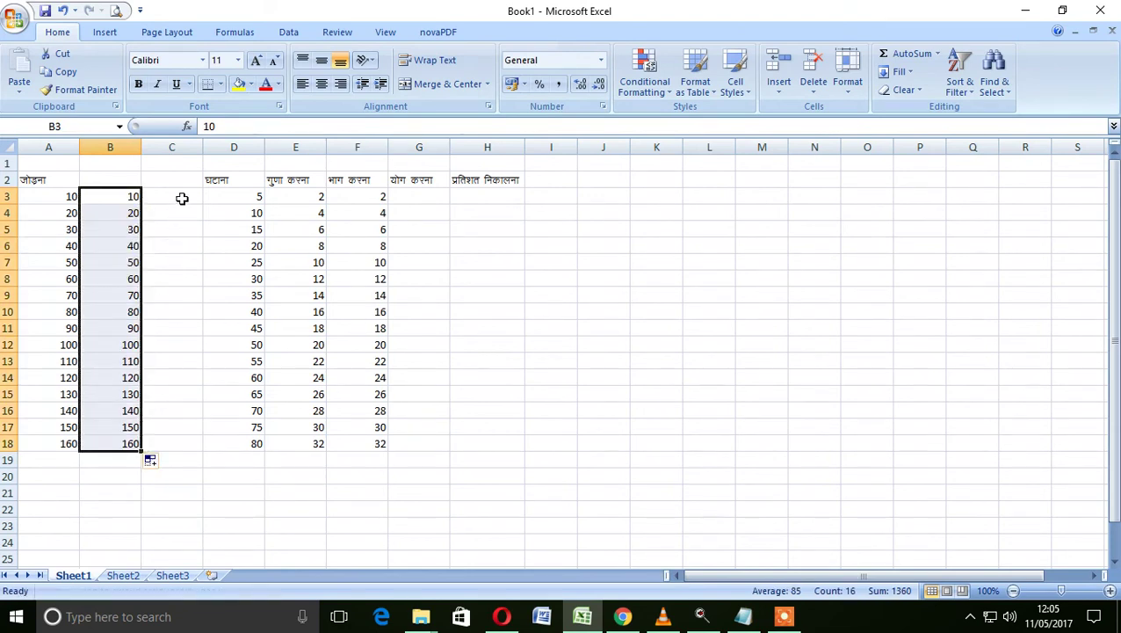
{"action": "left_click", "coordinate": [179, 198]}
Step: Insert a blank row 3 and enter 1 in A3
{"action": "left_click", "coordinate": [108, 184]}
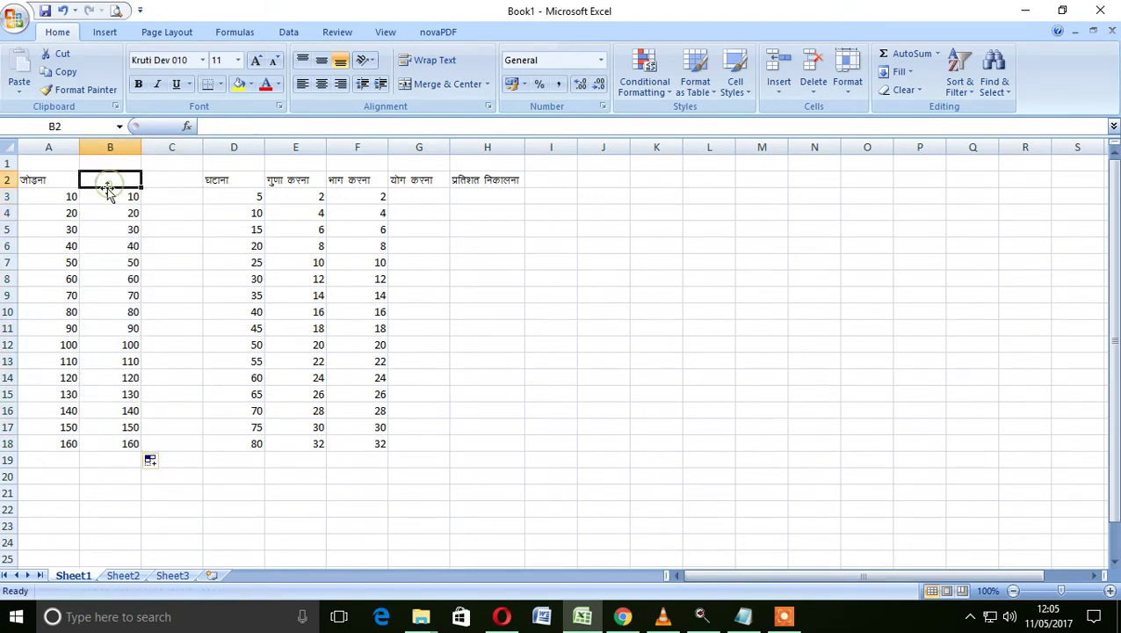
{"action": "left_click", "coordinate": [62, 180]}
{"action": "key", "text": "shift+Right"}
{"action": "left_click", "coordinate": [8, 195]}
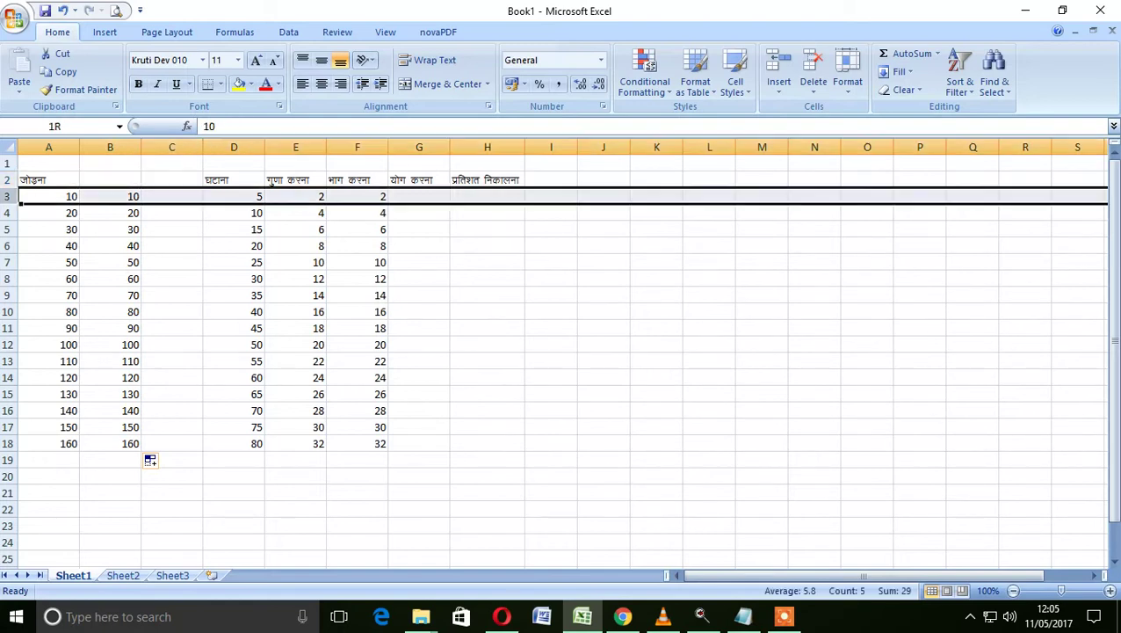
{"action": "key", "text": "ctrl+shift+plus"}
{"action": "left_click", "coordinate": [49, 195]}
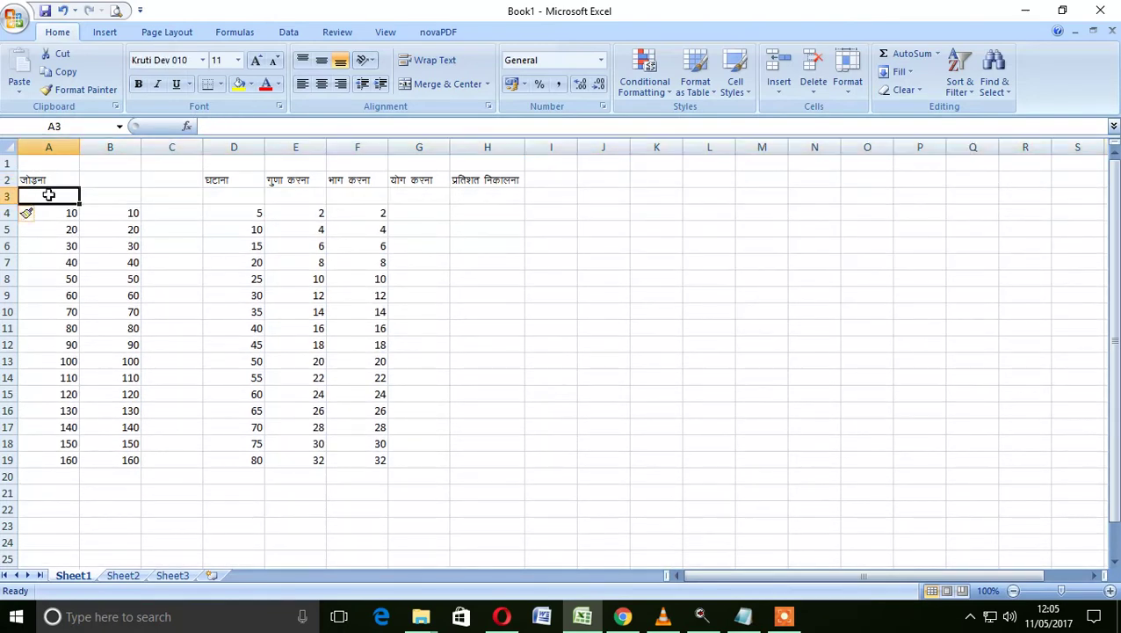
{"action": "type", "text": "1"}
{"action": "key", "text": "Tab"}
Step: Enter 2 in B3 and merge and centre जोड़ना across A2:B2
{"action": "type", "text": "2"}
{"action": "key", "text": "Tab"}
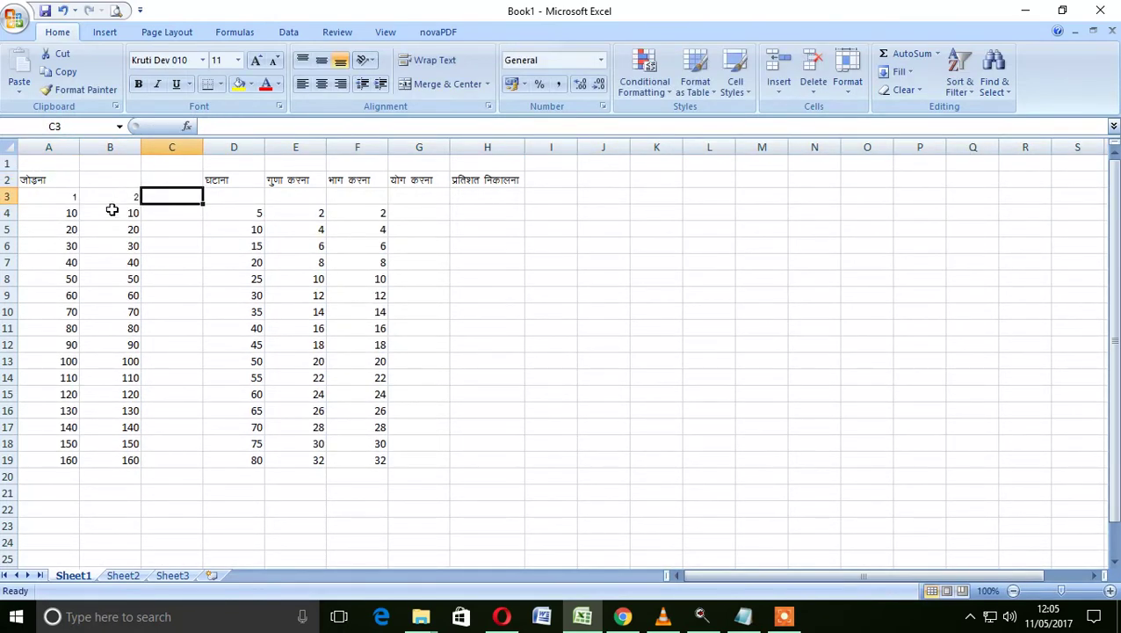
{"action": "left_click_drag", "start_coordinate": [75, 181], "coordinate": [99, 178]}
{"action": "left_click", "coordinate": [430, 84]}
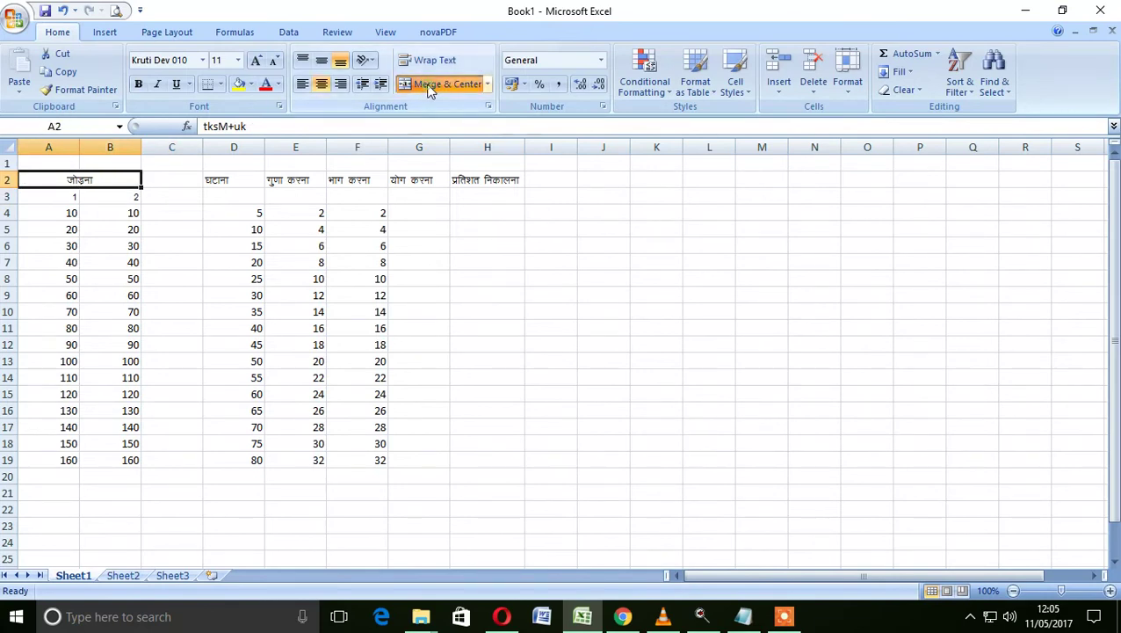
{"action": "left_click", "coordinate": [100, 214]}
Step: Apply All Borders to A2:C19 and add the योग heading in C2
{"action": "left_click_drag", "start_coordinate": [64, 182], "coordinate": [150, 453]}
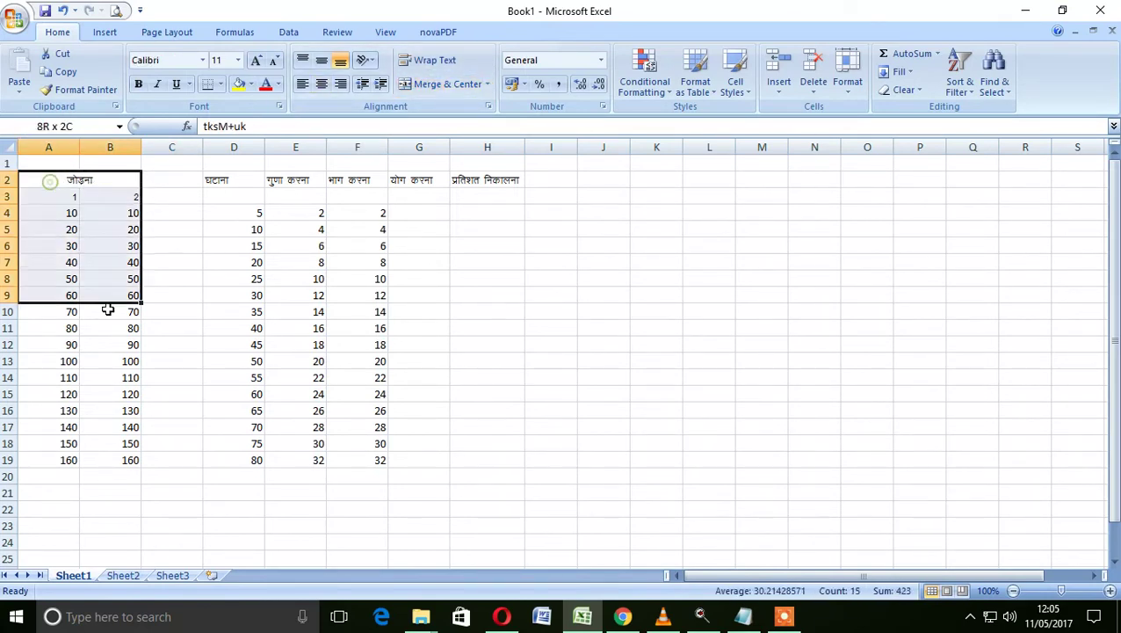
{"action": "left_click", "coordinate": [219, 83]}
{"action": "left_click", "coordinate": [255, 216]}
{"action": "left_click", "coordinate": [488, 262]}
{"action": "left_click", "coordinate": [171, 179]}
{"action": "type", "text": ";ksx"}
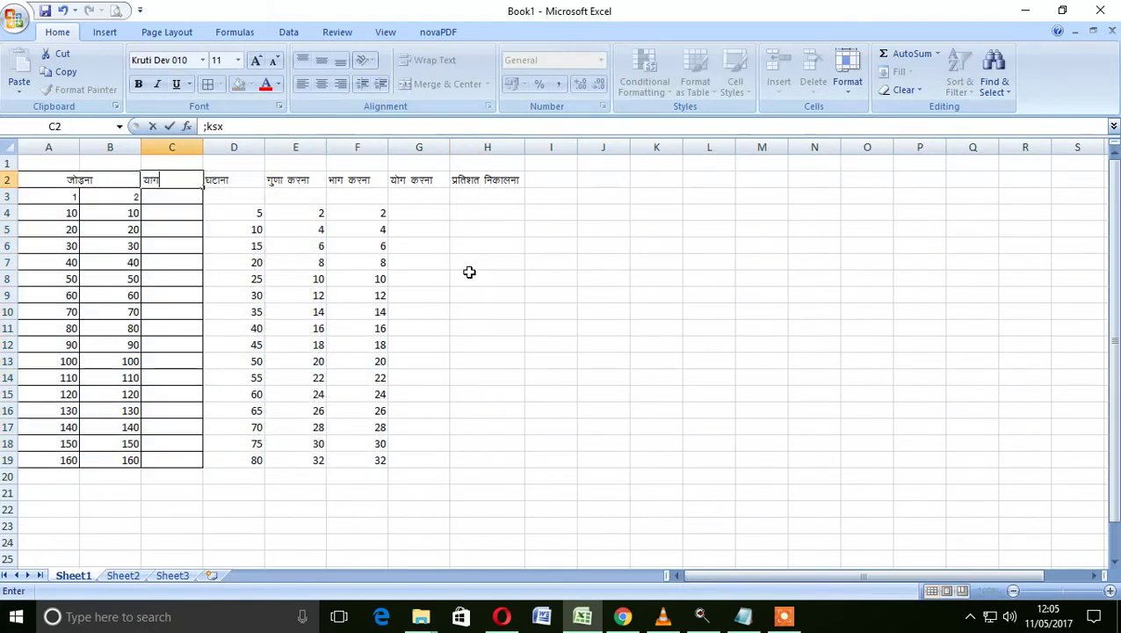
{"action": "key", "text": "Tab"}
Step: Clear the 1 and 2 labels in A3:B3 and delete row 3
{"action": "left_click", "coordinate": [156, 199]}
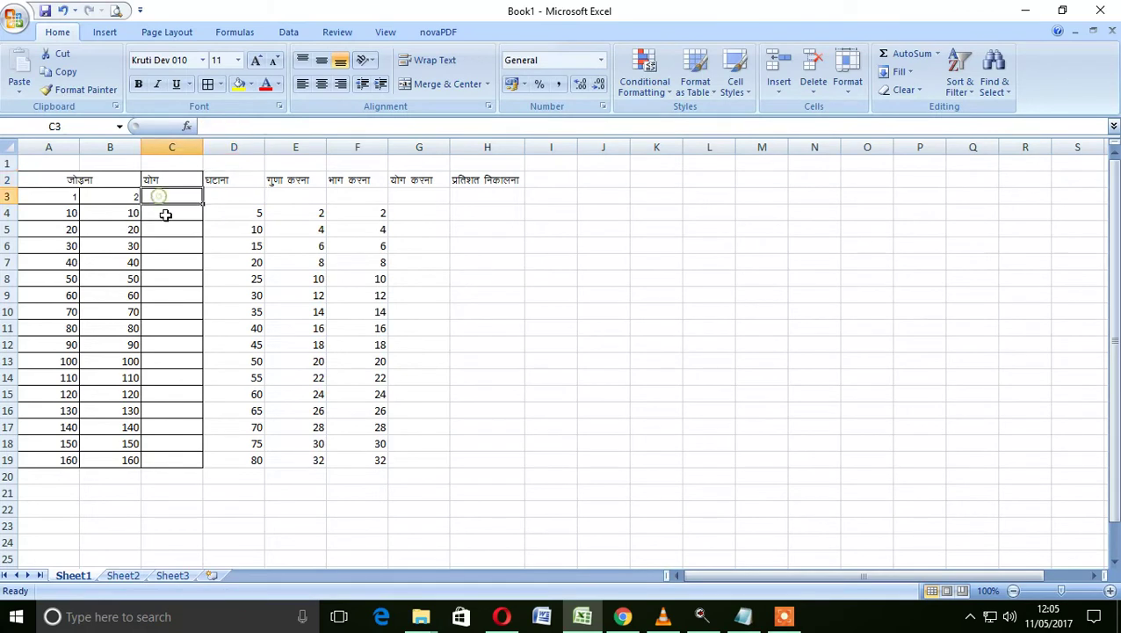
{"action": "left_click_drag", "start_coordinate": [60, 200], "coordinate": [93, 199]}
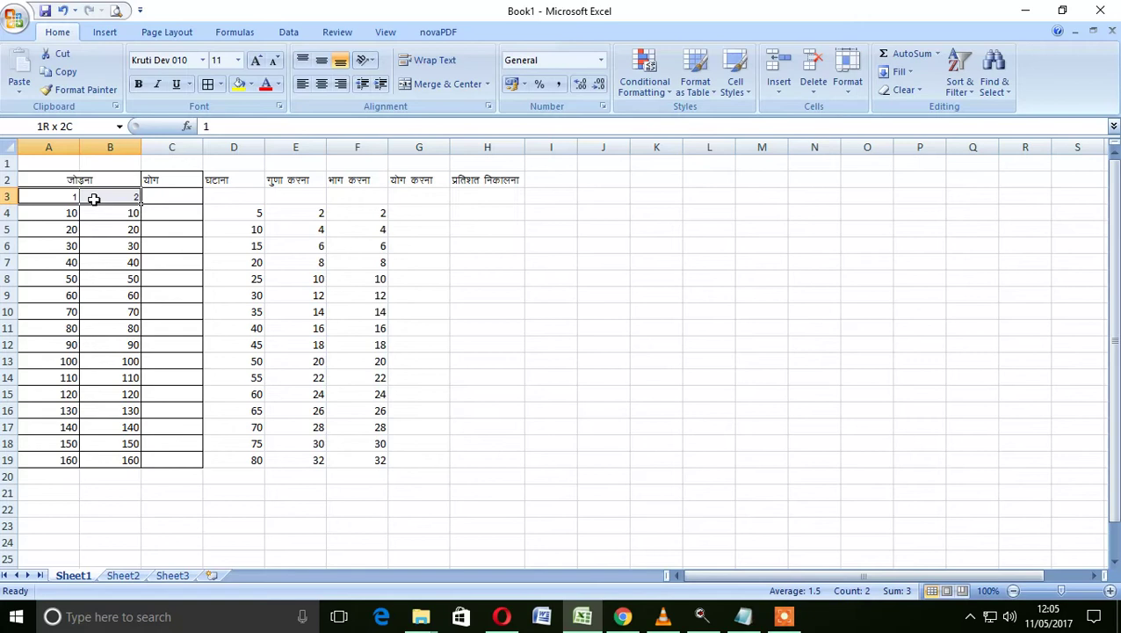
{"action": "left_click_drag", "start_coordinate": [93, 199], "coordinate": [93, 199]}
{"action": "key", "text": "Delete"}
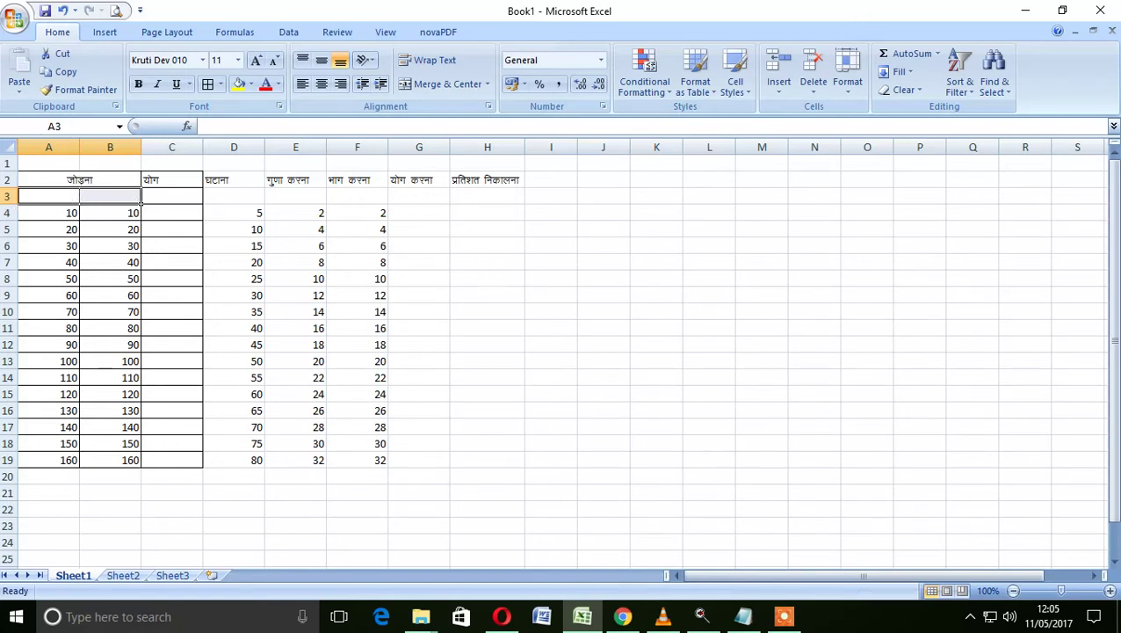
{"action": "left_click", "coordinate": [7, 196]}
{"action": "key", "text": "ctrl+minus"}
{"action": "left_click", "coordinate": [161, 196]}
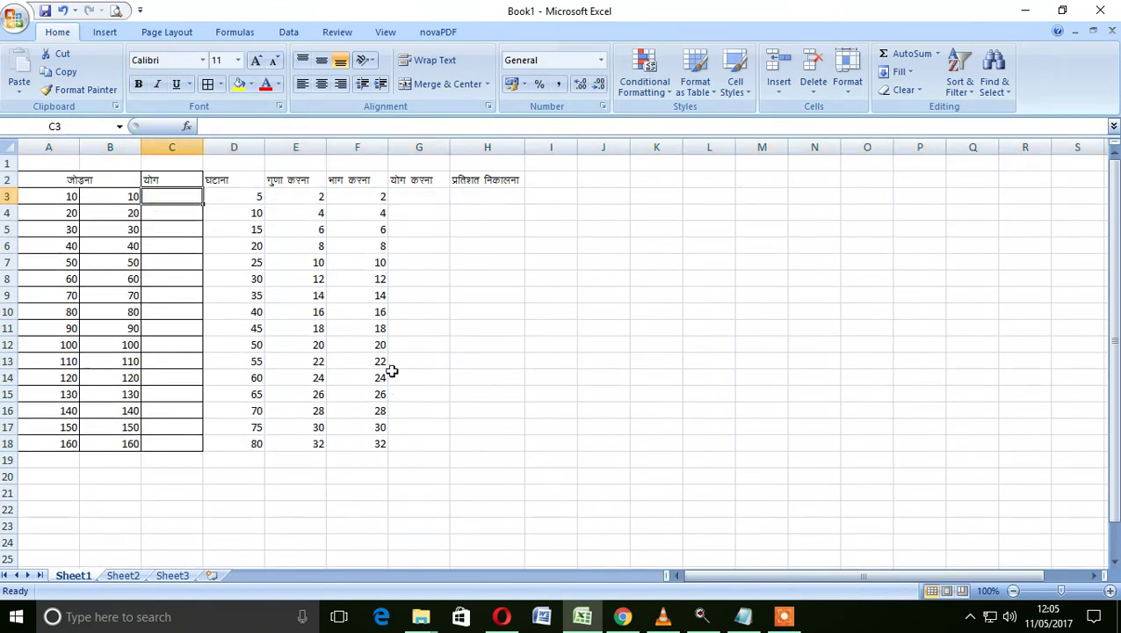
Step: Enter =A3+B3 in C3 and fill it down to C18, giving sums 20 to 320
{"action": "type", "text": "="}
{"action": "left_click", "coordinate": [72, 196]}
{"action": "type", "text": "+"}
{"action": "left_click", "coordinate": [117, 199]}
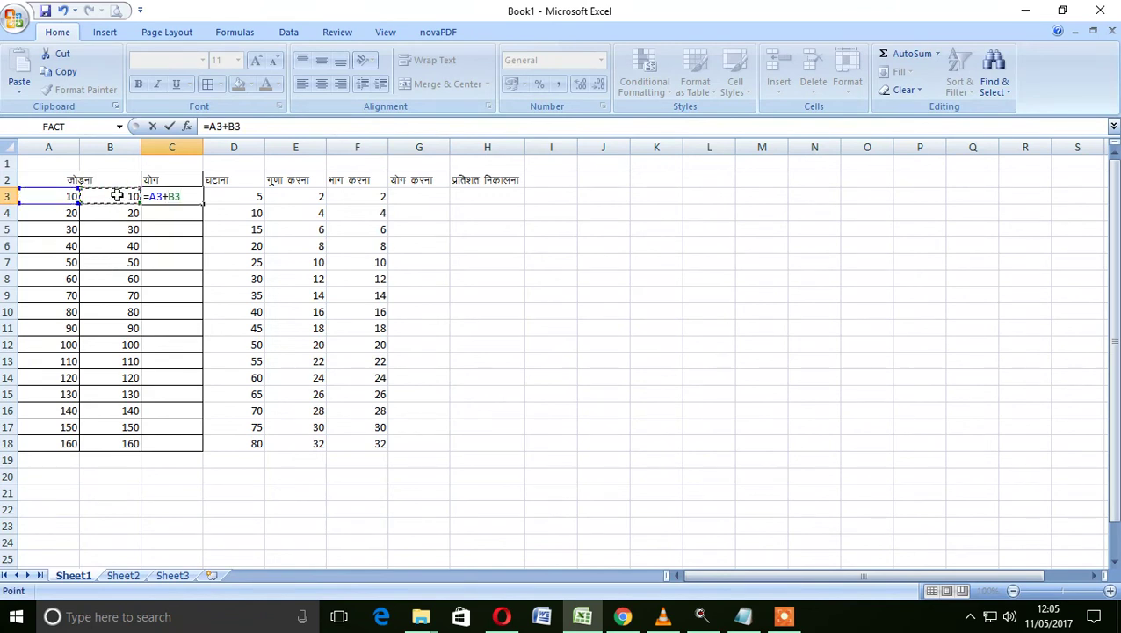
{"action": "key", "text": "Return"}
{"action": "left_click", "coordinate": [184, 195]}
{"action": "left_click_drag", "start_coordinate": [201, 203], "coordinate": [202, 362]}
{"action": "left_click_drag", "start_coordinate": [203, 447], "coordinate": [204, 447]}
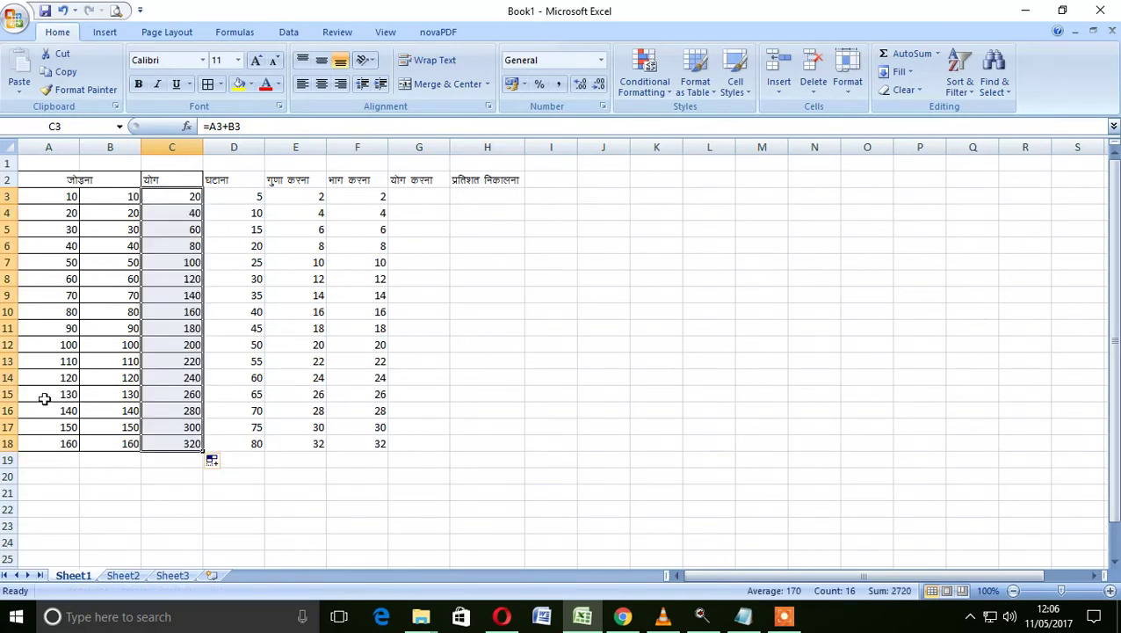
{"action": "left_click", "coordinate": [38, 458]}
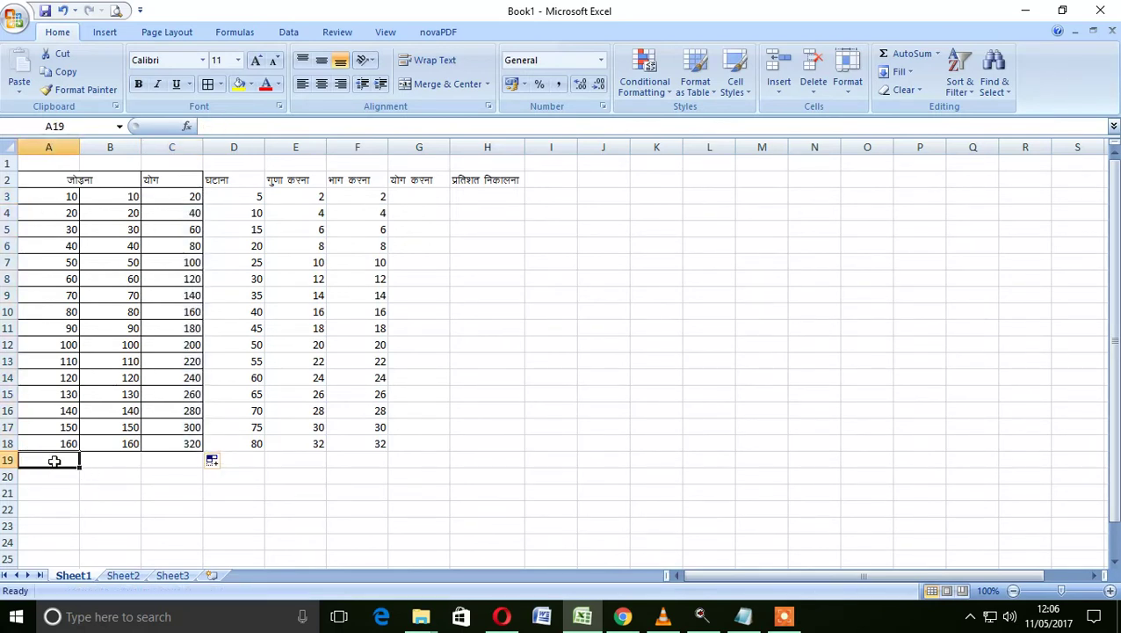
Step: Insert a blank column before the addition block, then delete it again
{"action": "left_click", "coordinate": [54, 145]}
{"action": "key", "text": "ctrl+shift+plus"}
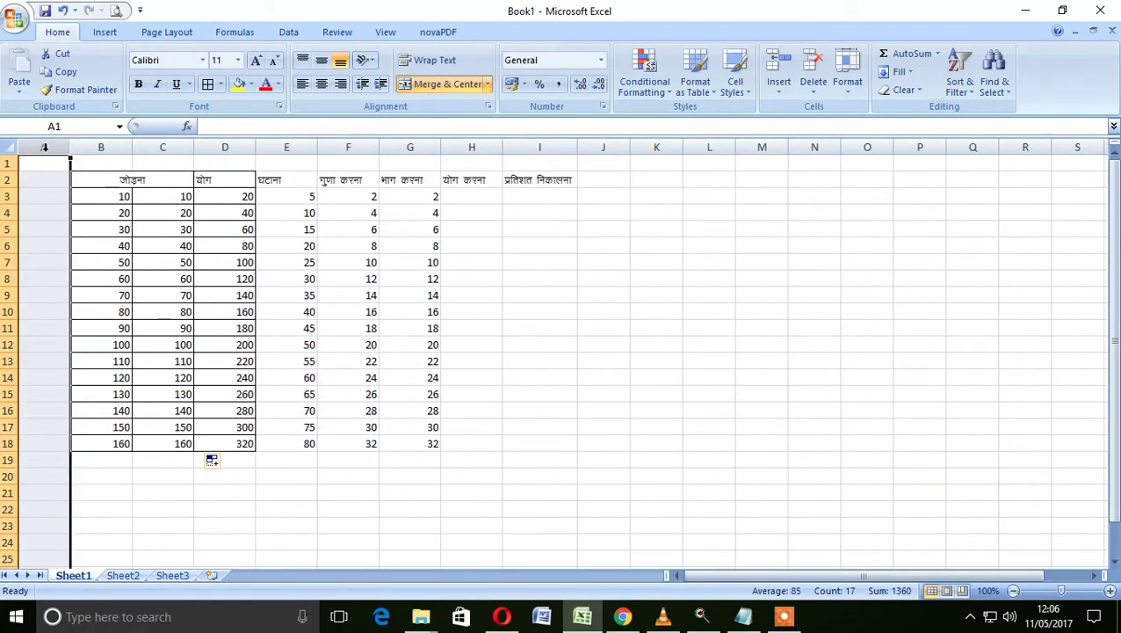
{"action": "left_click", "coordinate": [49, 461]}
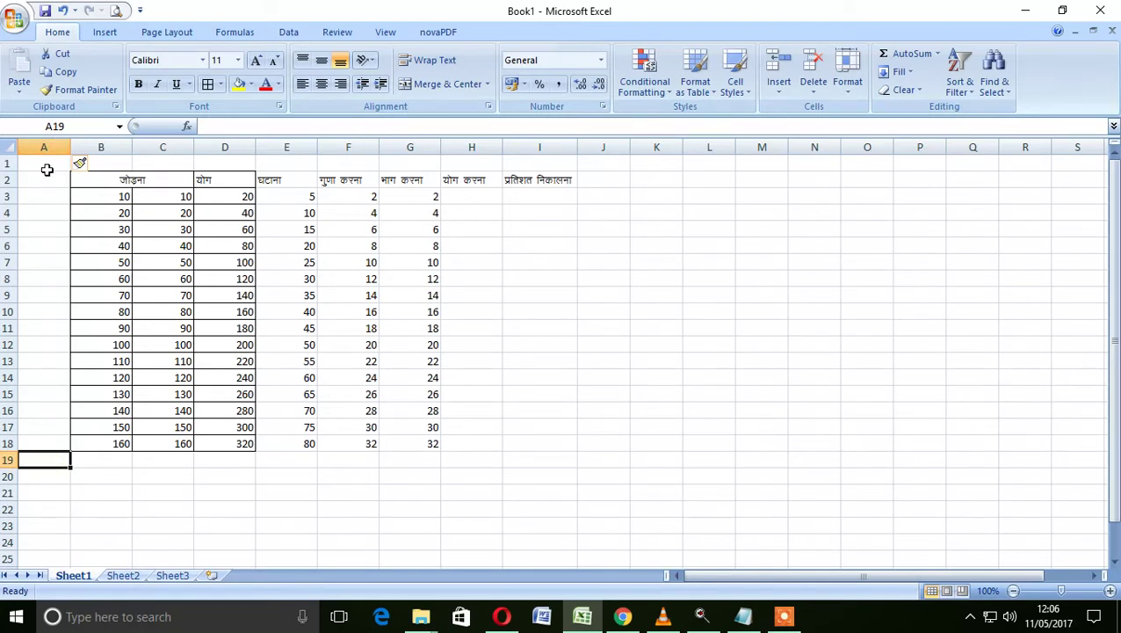
{"action": "left_click", "coordinate": [43, 147]}
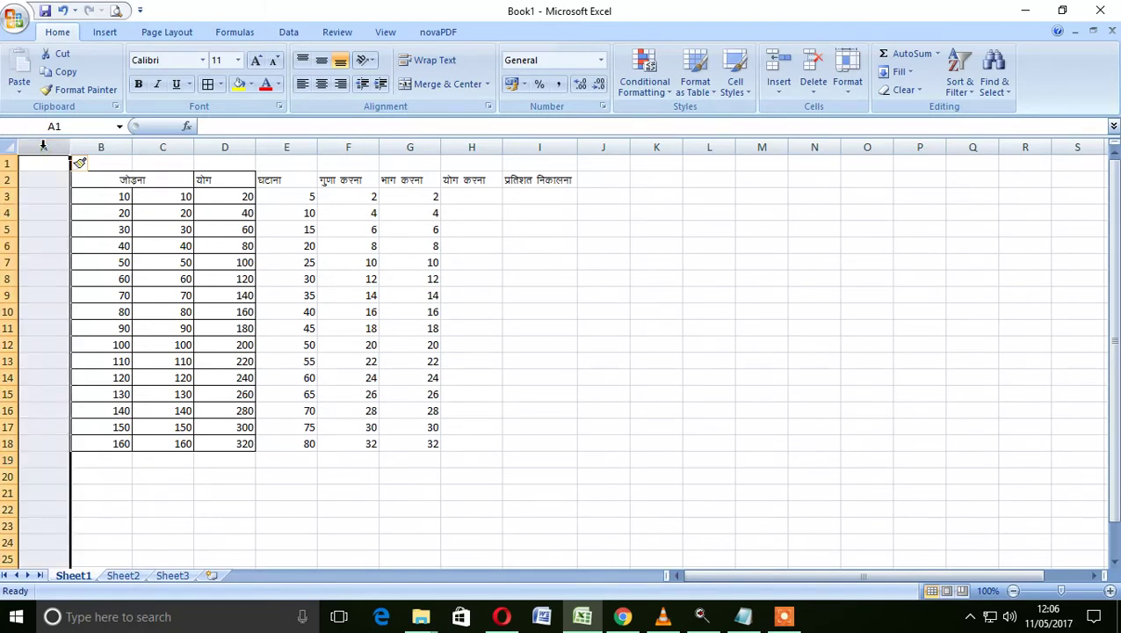
{"action": "key", "text": "ctrl+minus"}
{"action": "left_click", "coordinate": [419, 295]}
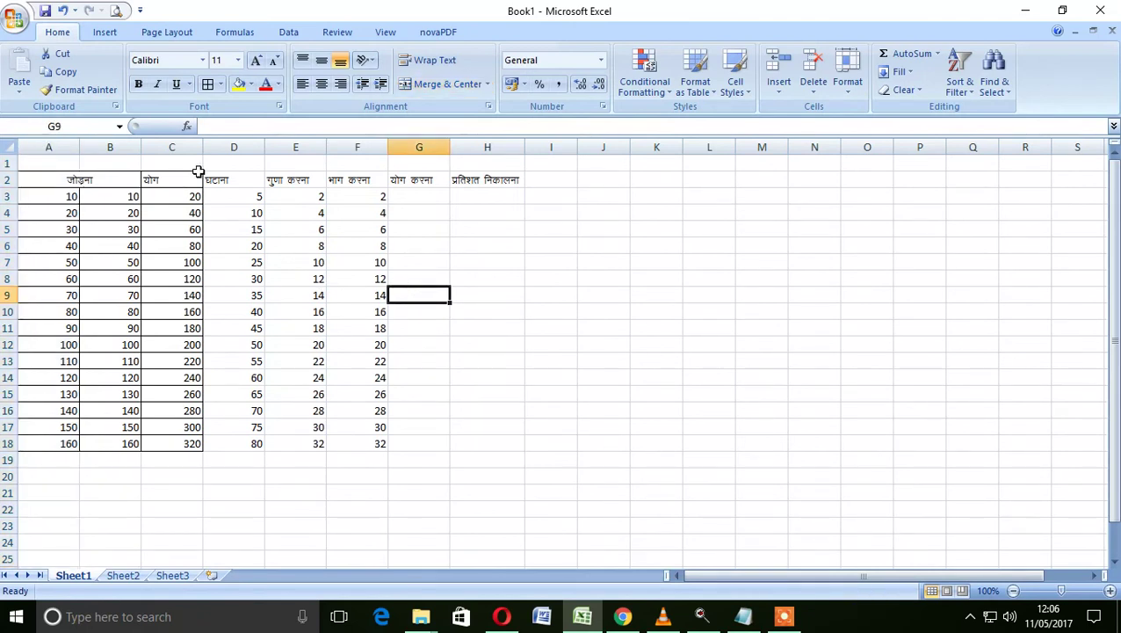
Step: Insert a new blank column at E beside the घटाना numbers
{"action": "left_click", "coordinate": [235, 182]}
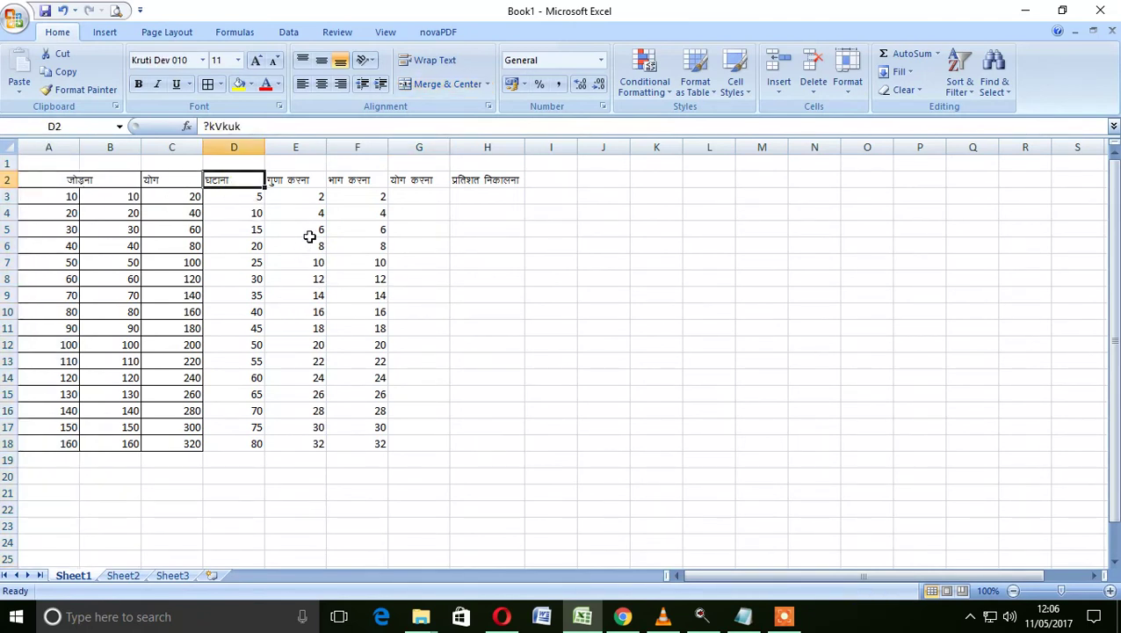
{"action": "left_click", "coordinate": [293, 147]}
{"action": "key", "text": "ctrl+plus"}
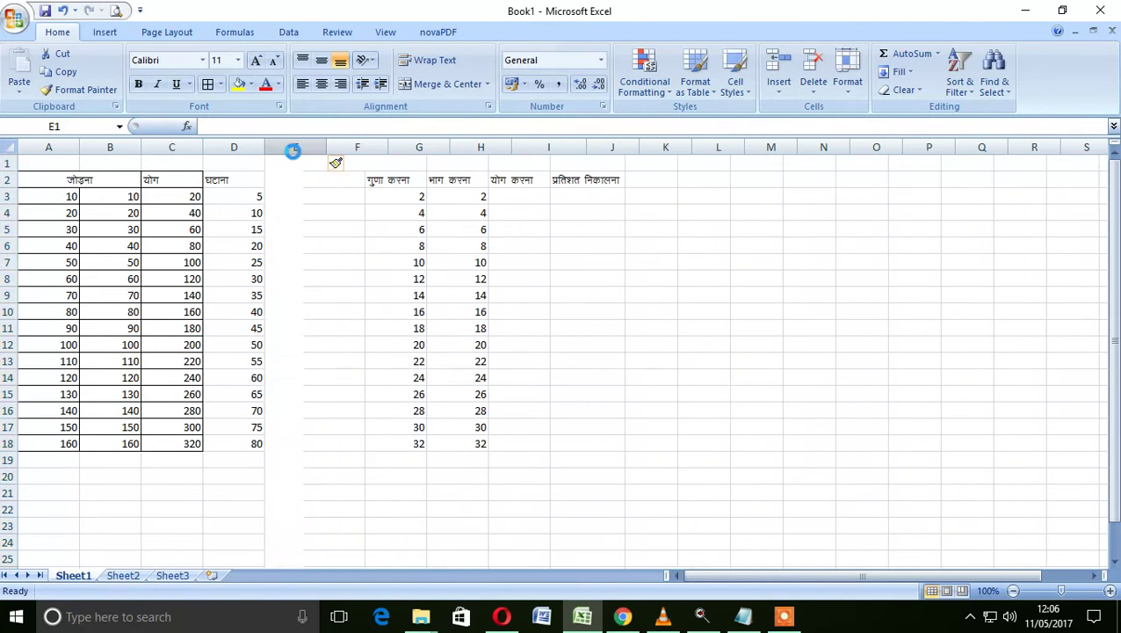
{"action": "left_click", "coordinate": [330, 216]}
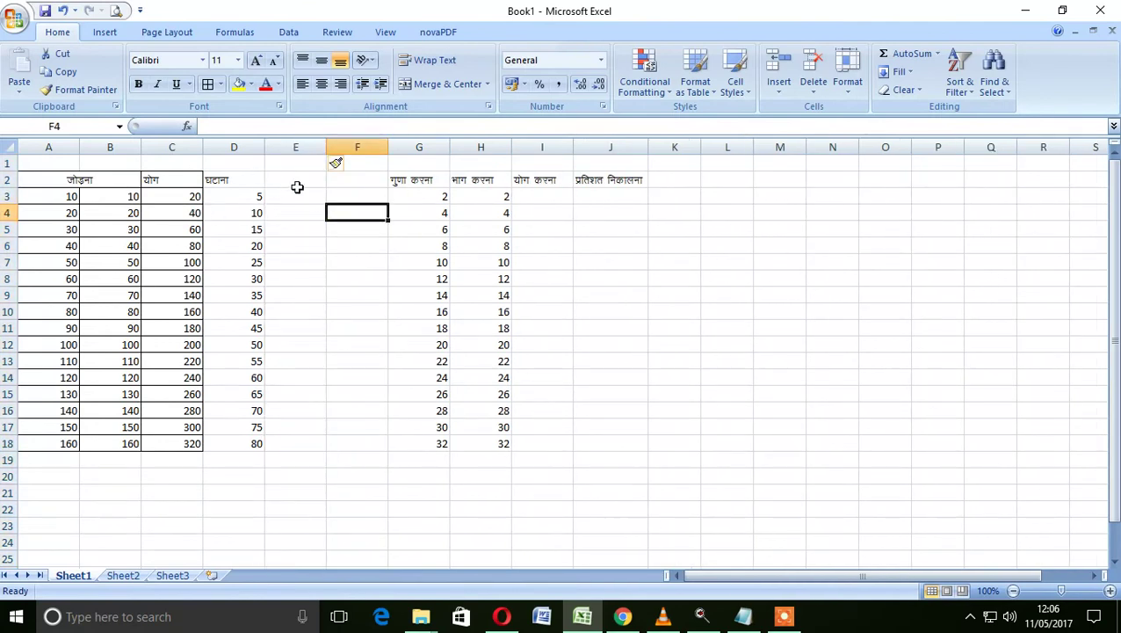
Step: Enter 2 and 4 in E3:E4 and extend the series to 32 at E18
{"action": "left_click", "coordinate": [297, 189]}
{"action": "type", "text": "2"}
{"action": "key", "text": "Return"}
{"action": "type", "text": "4"}
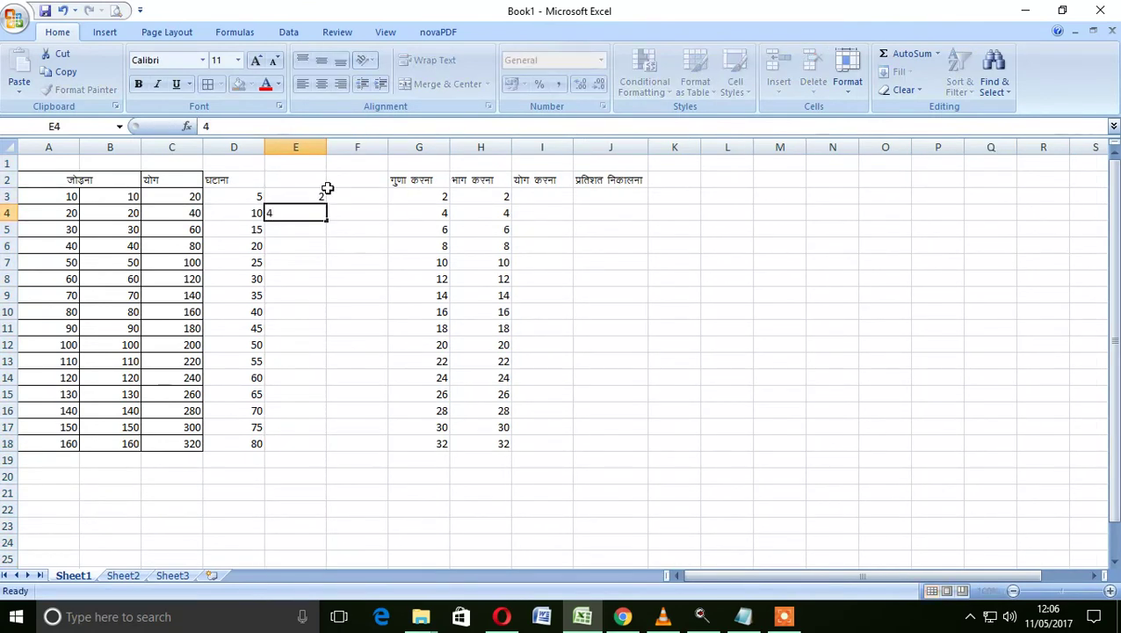
{"action": "key", "text": "Return"}
{"action": "mouse_move", "coordinate": [310, 188]}
{"action": "left_mouse_down"}
{"action": "mouse_move", "coordinate": [325, 216]}
{"action": "mouse_move", "coordinate": [327, 346]}
{"action": "left_mouse_up"}
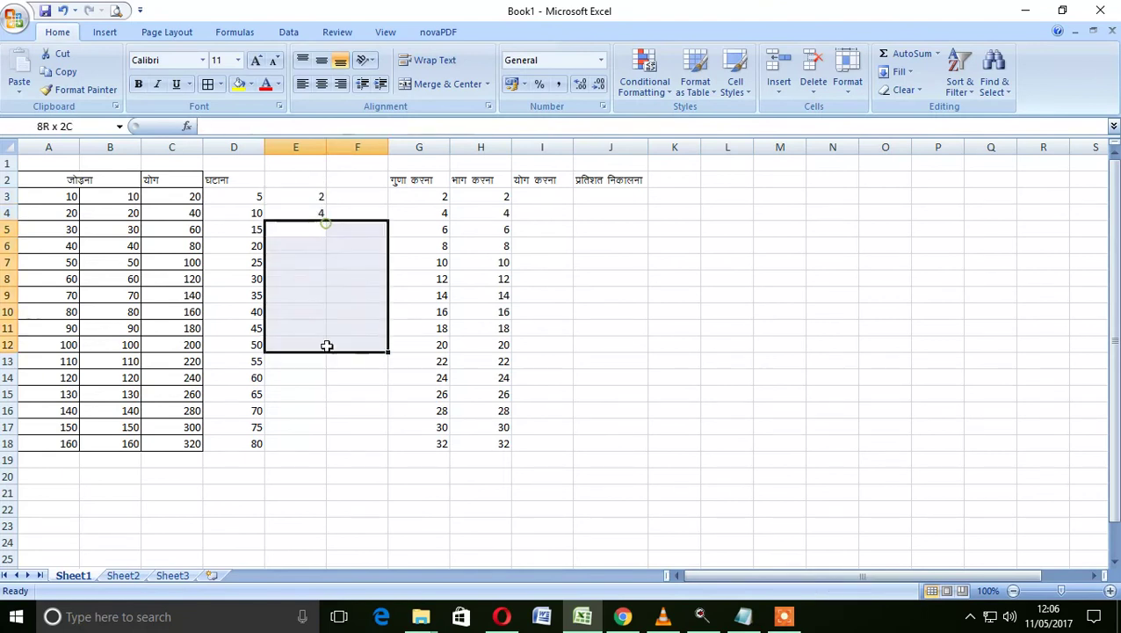
{"action": "mouse_move", "coordinate": [310, 195]}
{"action": "left_mouse_down"}
{"action": "mouse_move", "coordinate": [321, 217]}
{"action": "mouse_move", "coordinate": [323, 446]}
{"action": "left_mouse_up"}
{"action": "left_click", "coordinate": [355, 196]}
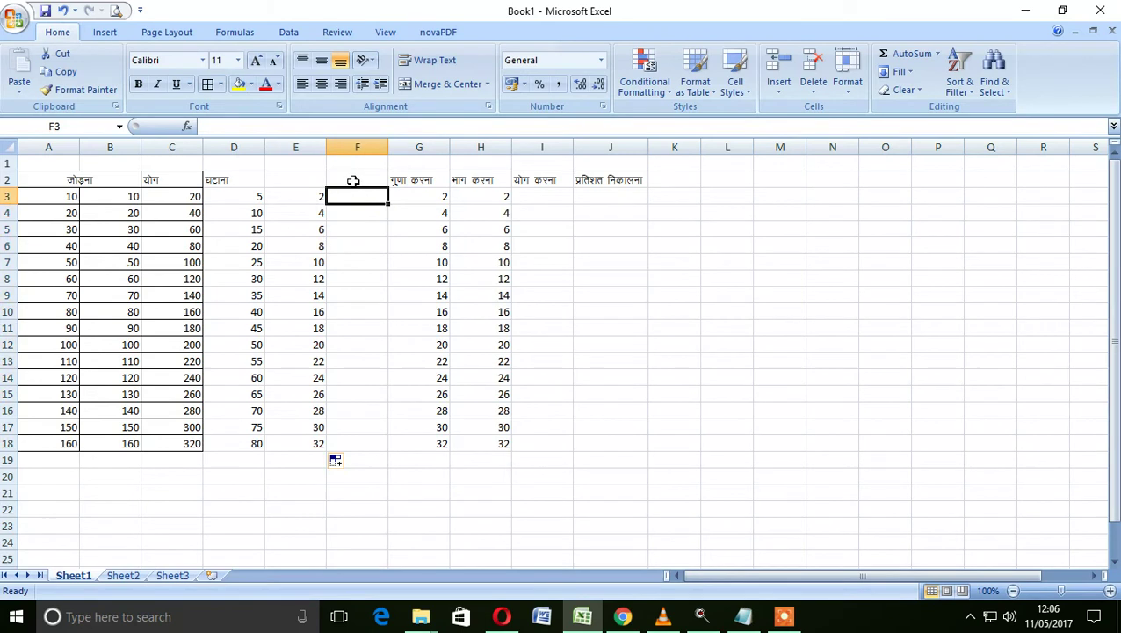
Step: Put the heading योग in F2 and merge-centre घटाना across D2:E2
{"action": "left_click", "coordinate": [353, 181]}
{"action": "type", "text": ";ksx"}
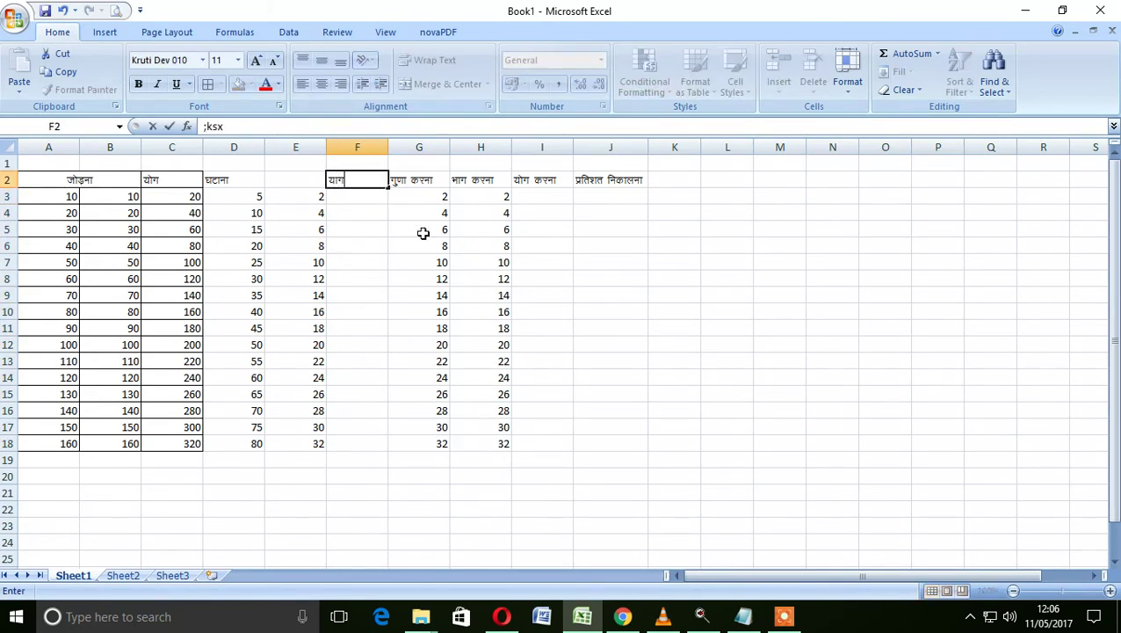
{"action": "left_click", "coordinate": [365, 278]}
{"action": "mouse_move", "coordinate": [234, 181]}
{"action": "left_mouse_down"}
{"action": "mouse_move", "coordinate": [295, 180]}
{"action": "mouse_move", "coordinate": [355, 450]}
{"action": "left_mouse_up"}
{"action": "left_click", "coordinate": [444, 83]}
Step: Apply All Borders to the subtraction block D2:F18
{"action": "left_click", "coordinate": [364, 215]}
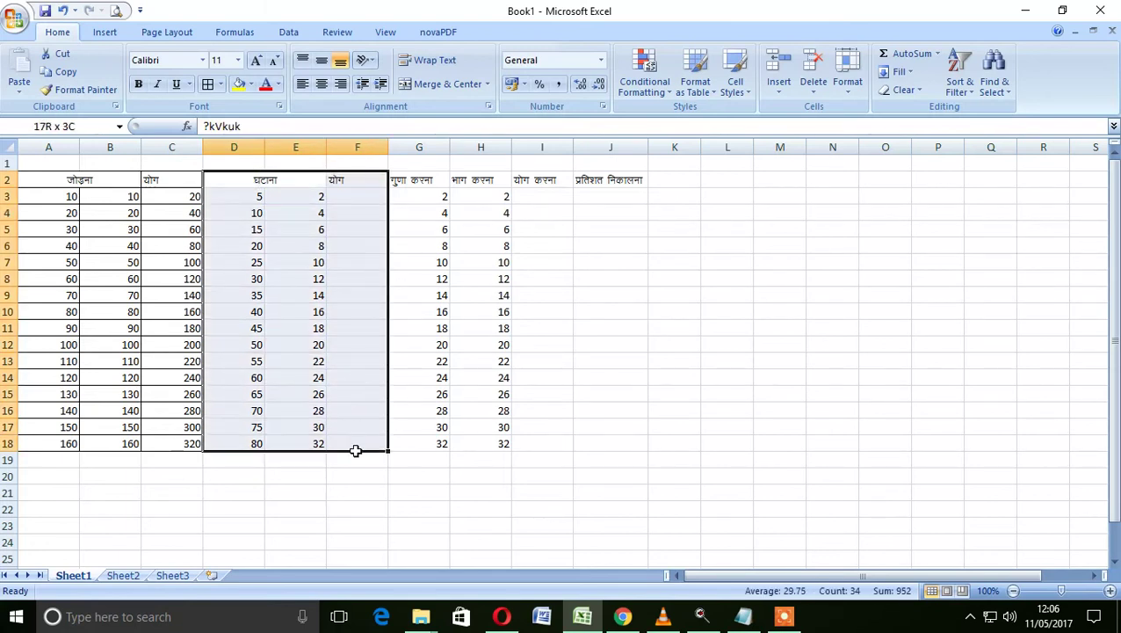
{"action": "left_click", "coordinate": [208, 84]}
{"action": "left_click", "coordinate": [354, 194]}
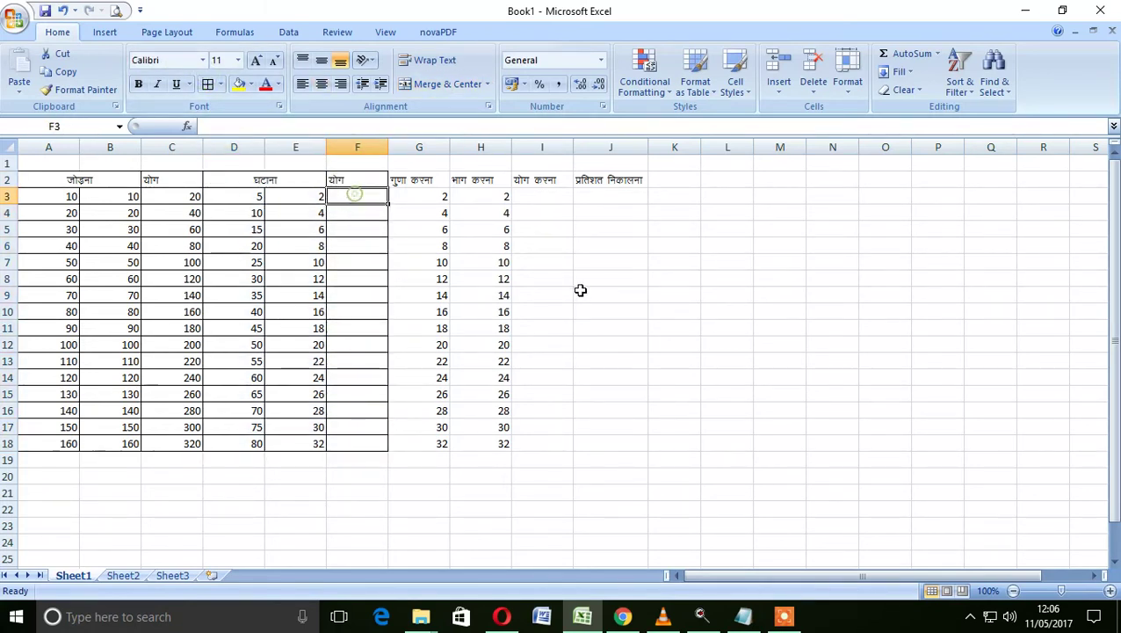
Step: Enter =D3-E3 in F3 and fill it down to F18
{"action": "type", "text": "="}
{"action": "left_click", "coordinate": [255, 199]}
{"action": "type", "text": "-"}
{"action": "left_click", "coordinate": [303, 197]}
{"action": "key", "text": "Return"}
{"action": "left_click", "coordinate": [358, 196]}
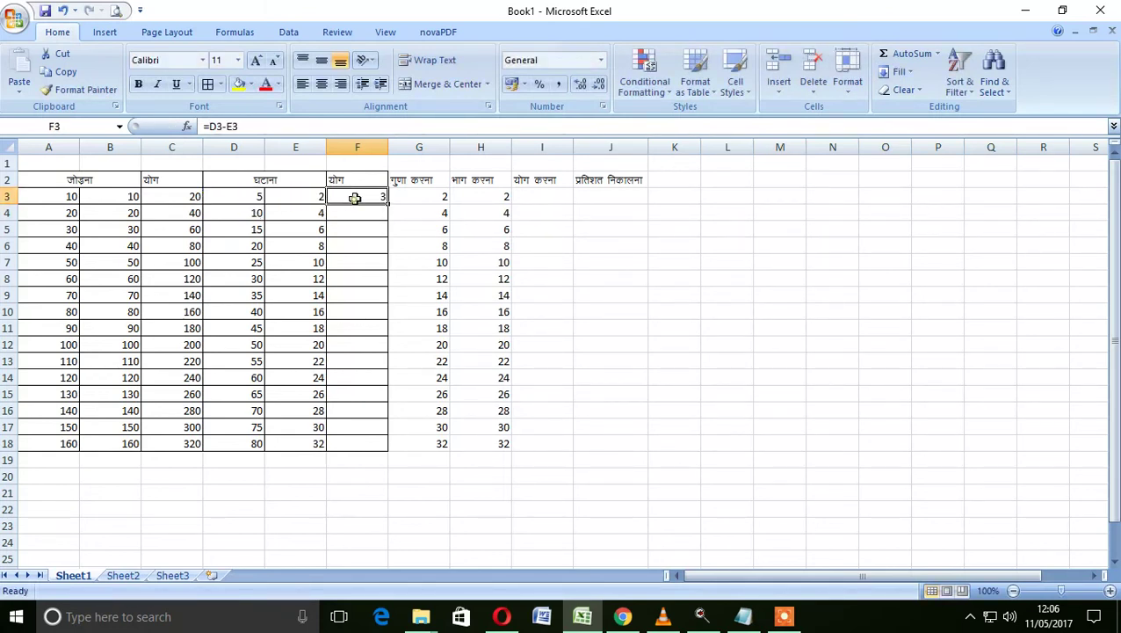
{"action": "left_click_drag", "start_coordinate": [388, 204], "coordinate": [389, 446]}
Step: Insert two blank columns at column H ahead of the भाग करना data
{"action": "left_click", "coordinate": [578, 296]}
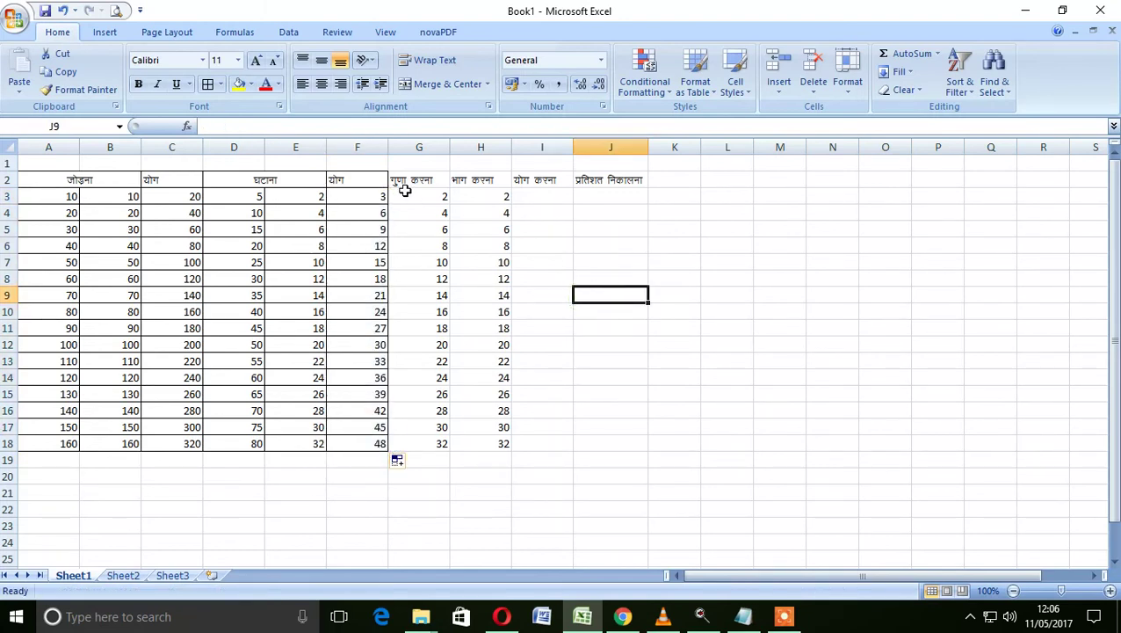
{"action": "left_click", "coordinate": [475, 147]}
{"action": "key", "text": "ctrl+shift+plus"}
{"action": "key", "text": "ctrl+shift+plus"}
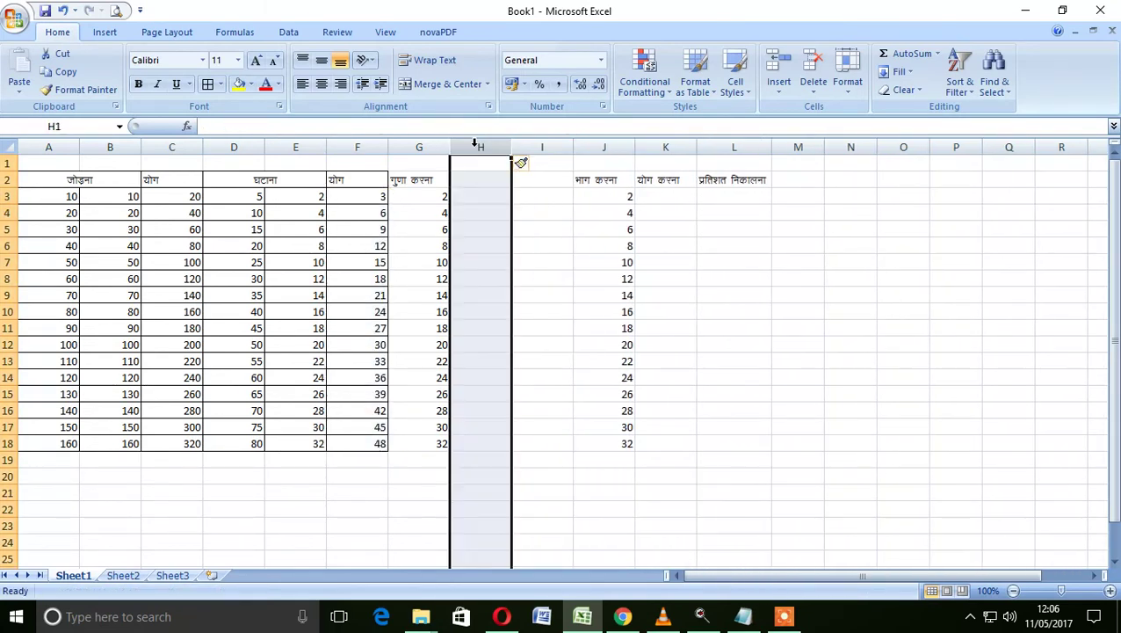
Step: Merge and centre the गुणा करना heading across G2:H2
{"action": "left_click", "coordinate": [474, 181]}
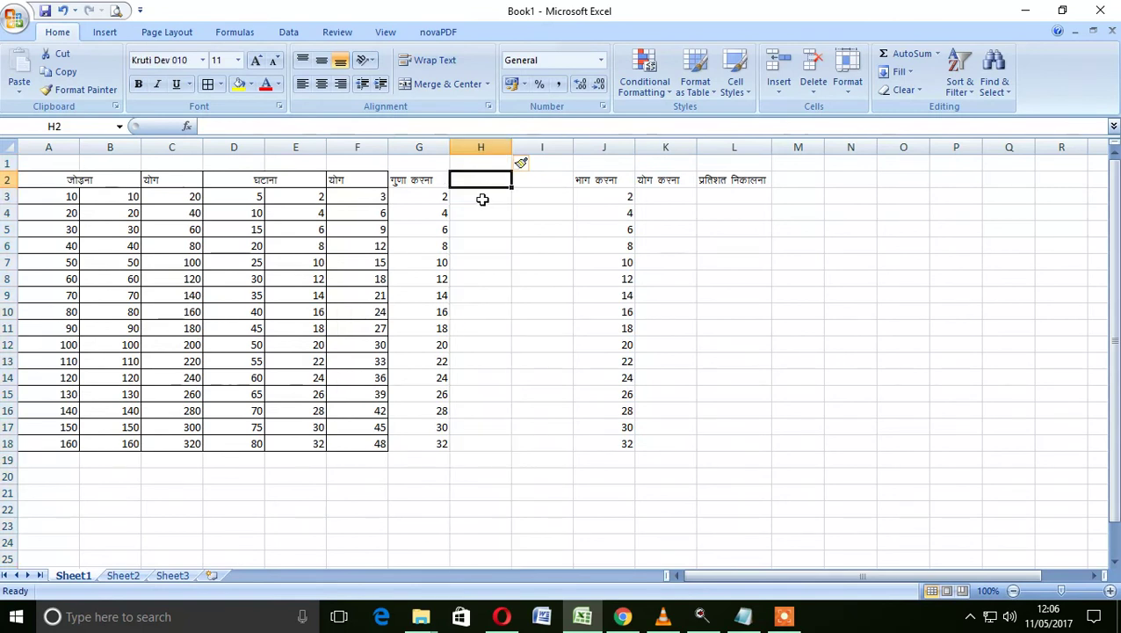
{"action": "left_click_drag", "start_coordinate": [438, 179], "coordinate": [484, 179]}
{"action": "left_click", "coordinate": [466, 84]}
Step: Enter 2, 3, 4 in H3:H5 and extend the series to 17 at H18
{"action": "left_click", "coordinate": [490, 197]}
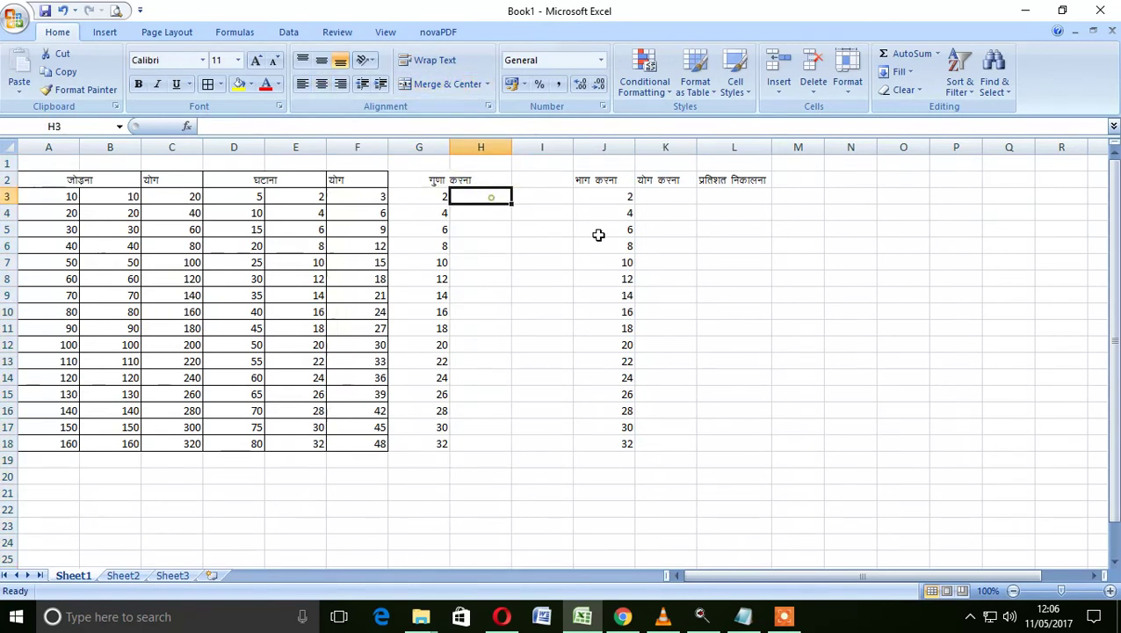
{"action": "type", "text": "2"}
{"action": "key", "text": "Return"}
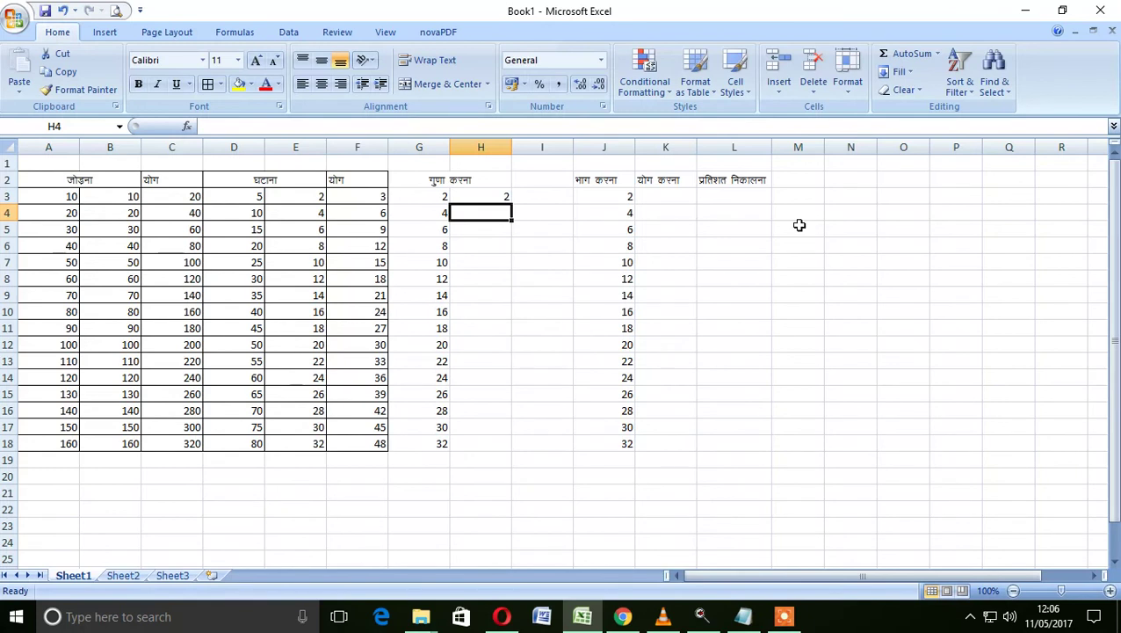
{"action": "type", "text": "3"}
{"action": "key", "text": "Return"}
{"action": "type", "text": "4"}
{"action": "key", "text": "Return"}
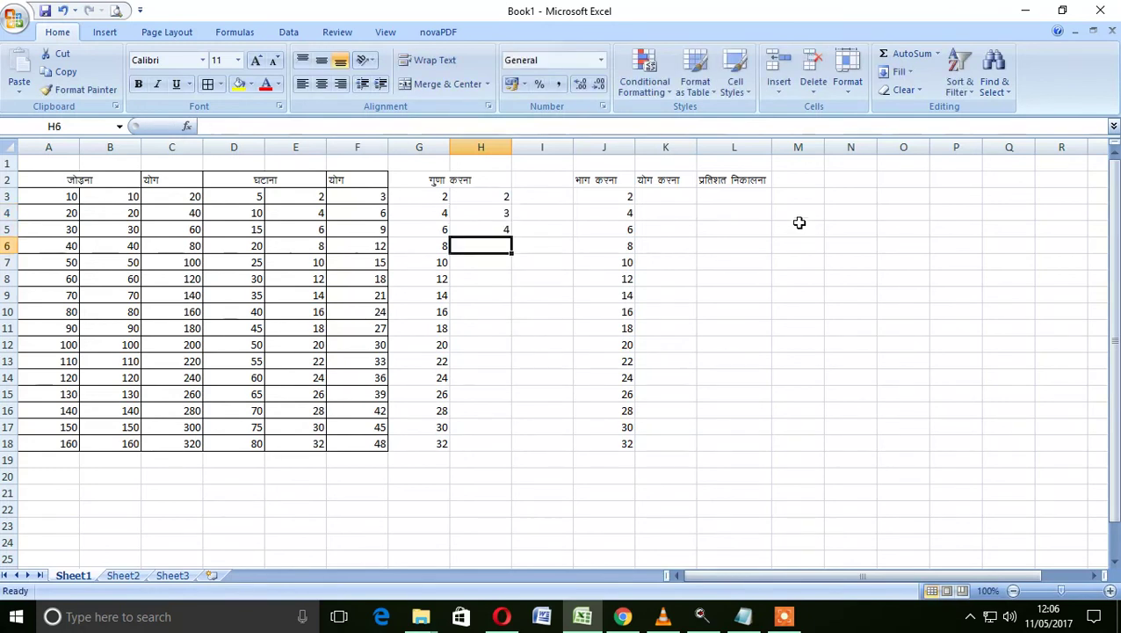
{"action": "mouse_move", "coordinate": [483, 201]}
{"action": "left_mouse_down"}
{"action": "mouse_move", "coordinate": [501, 225]}
{"action": "mouse_move", "coordinate": [512, 448]}
{"action": "left_mouse_up"}
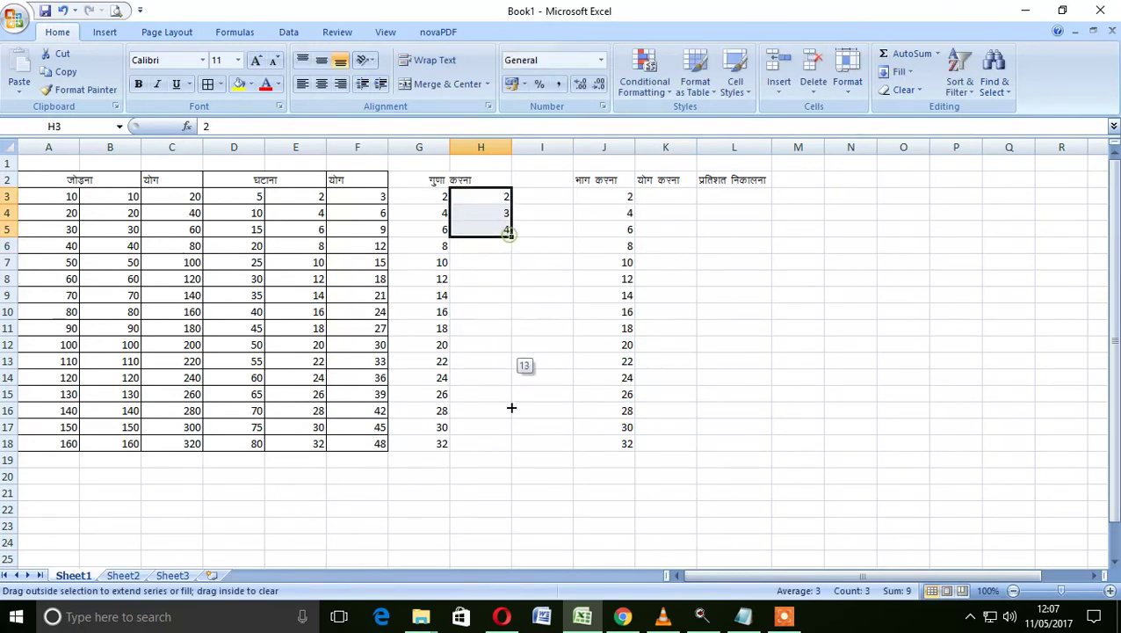
Step: Put योग in I2 and apply All Borders to G2:I18
{"action": "left_click", "coordinate": [543, 176]}
{"action": "type", "text": ";ksx"}
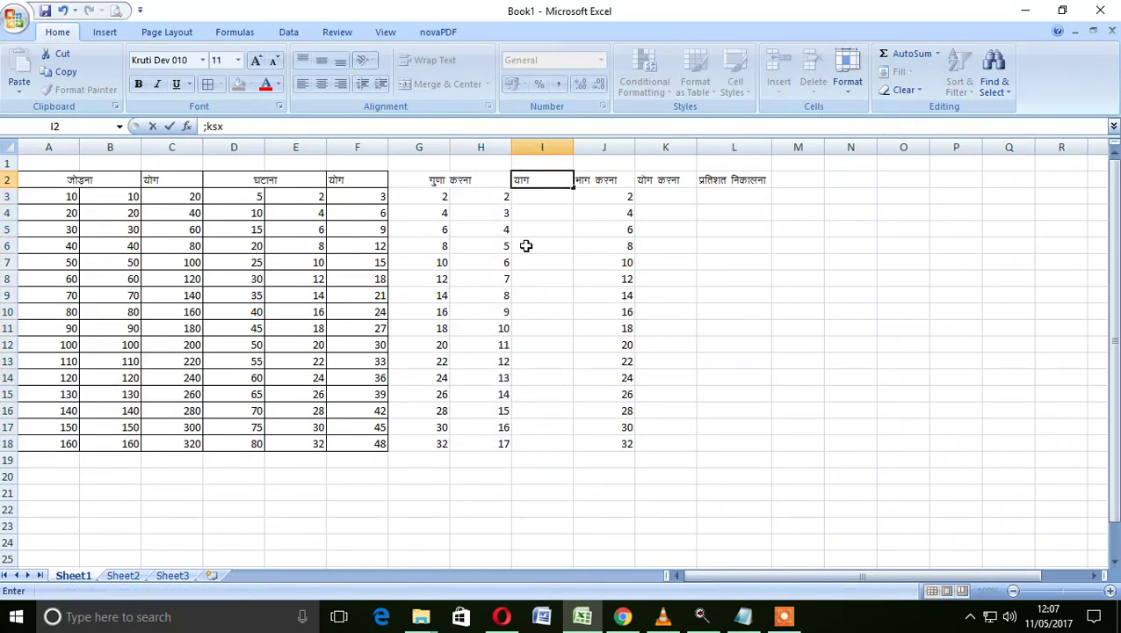
{"action": "left_click", "coordinate": [526, 246]}
{"action": "left_click_drag", "start_coordinate": [433, 180], "coordinate": [530, 443]}
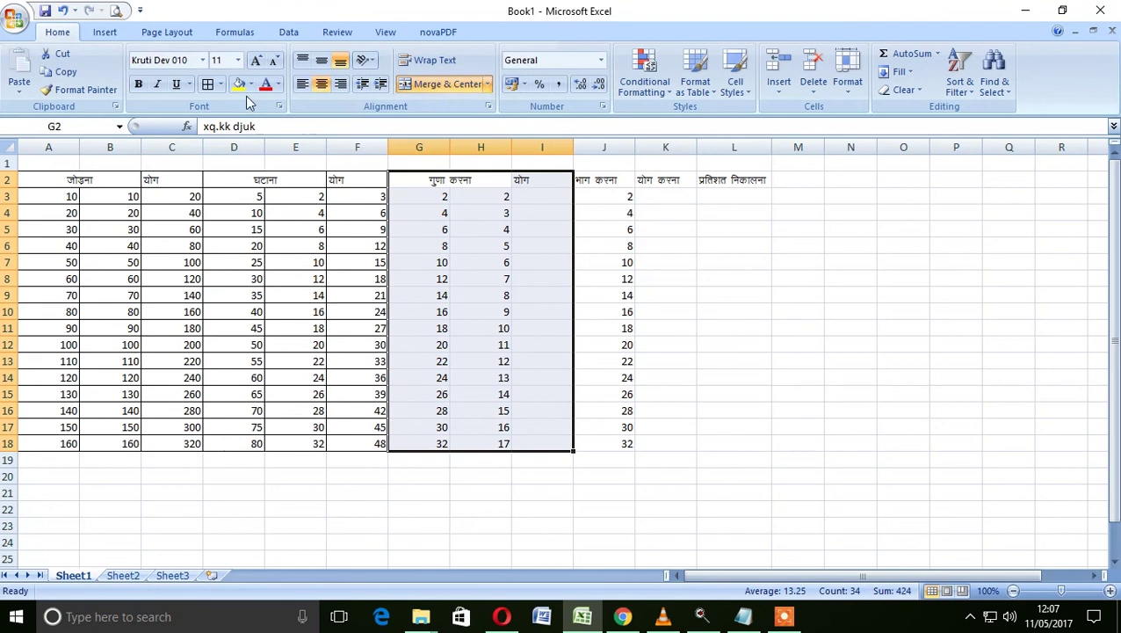
{"action": "left_click", "coordinate": [209, 84]}
{"action": "left_click", "coordinate": [553, 198]}
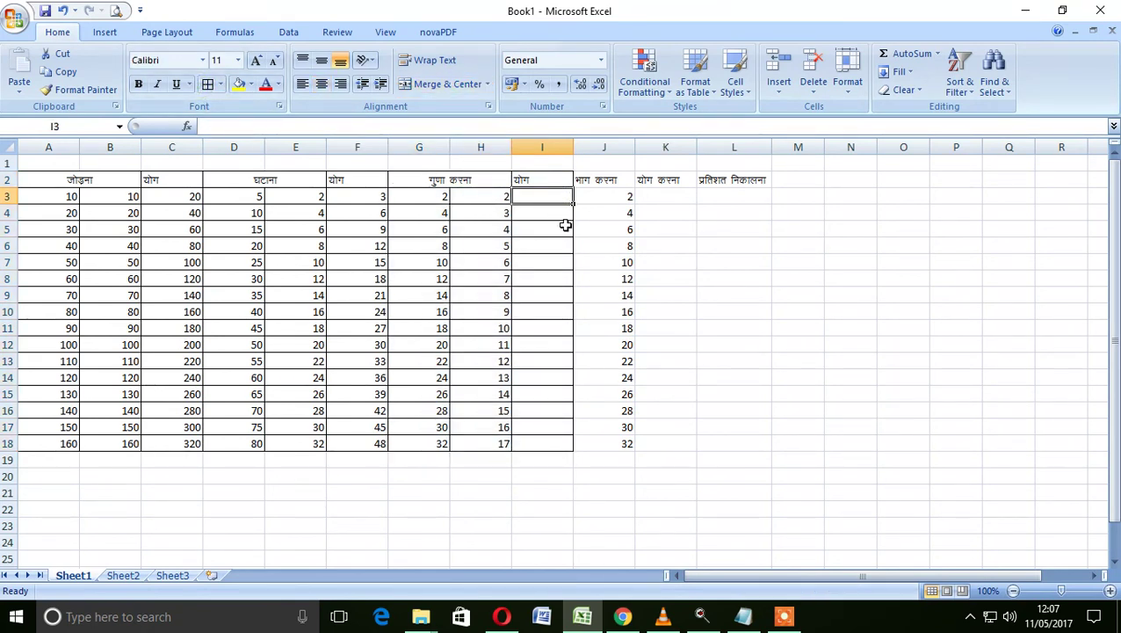
Step: Enter =G3*H3 in I3 and fill it down to I18 (products 4 to 544)
{"action": "type", "text": "="}
{"action": "left_click", "coordinate": [439, 194]}
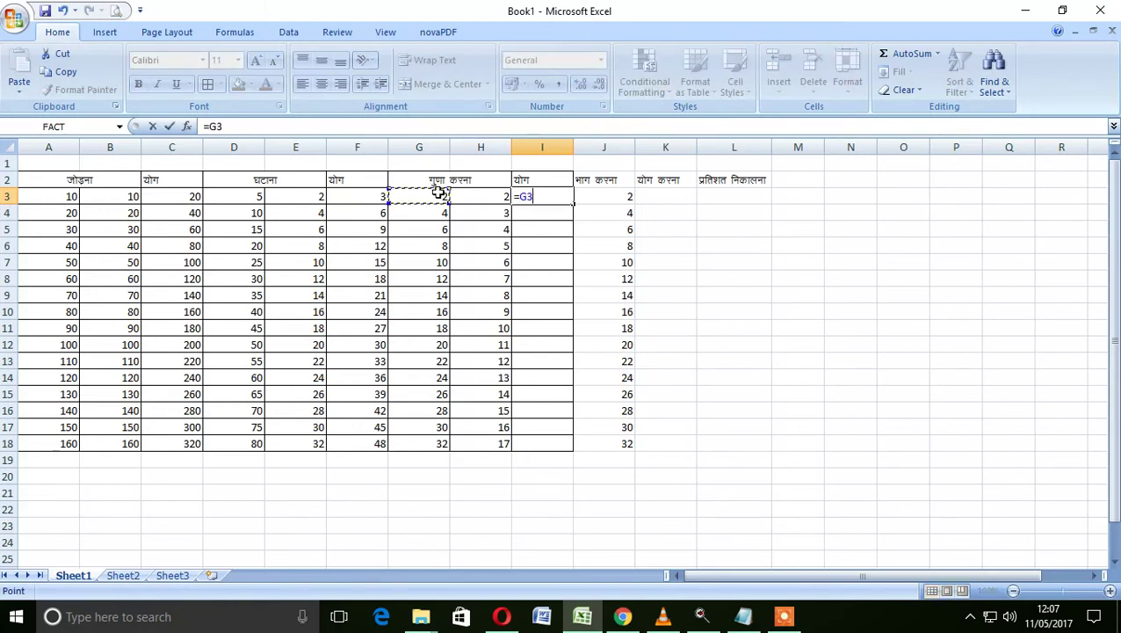
{"action": "type", "text": "*"}
{"action": "left_click", "coordinate": [476, 197]}
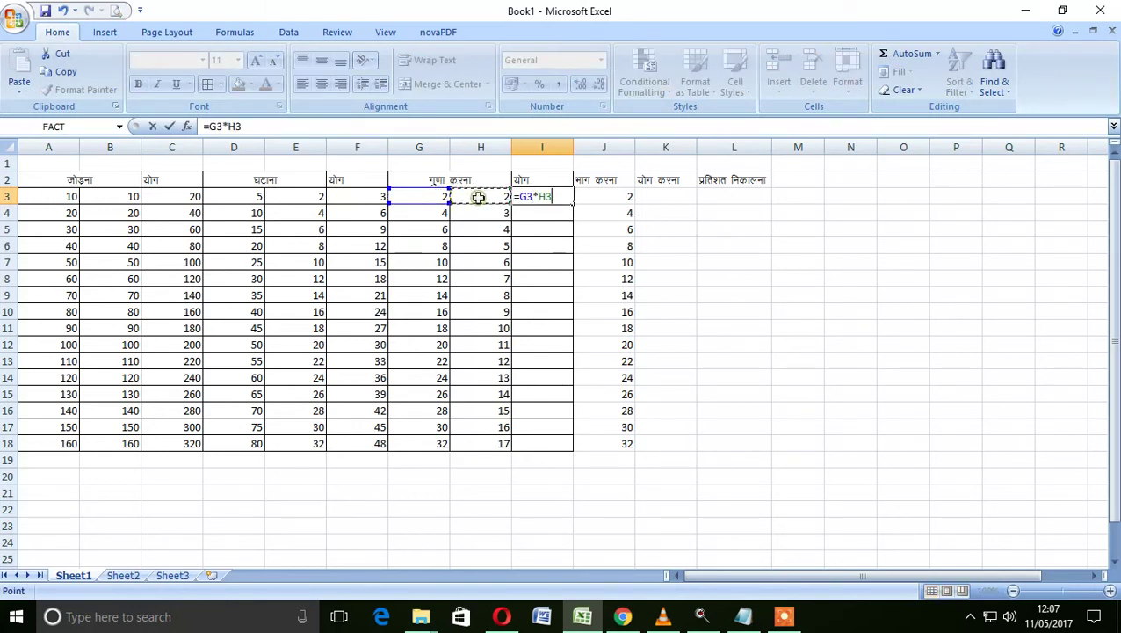
{"action": "key", "text": "Return"}
{"action": "left_click", "coordinate": [522, 193]}
{"action": "left_click_drag", "start_coordinate": [568, 203], "coordinate": [569, 445]}
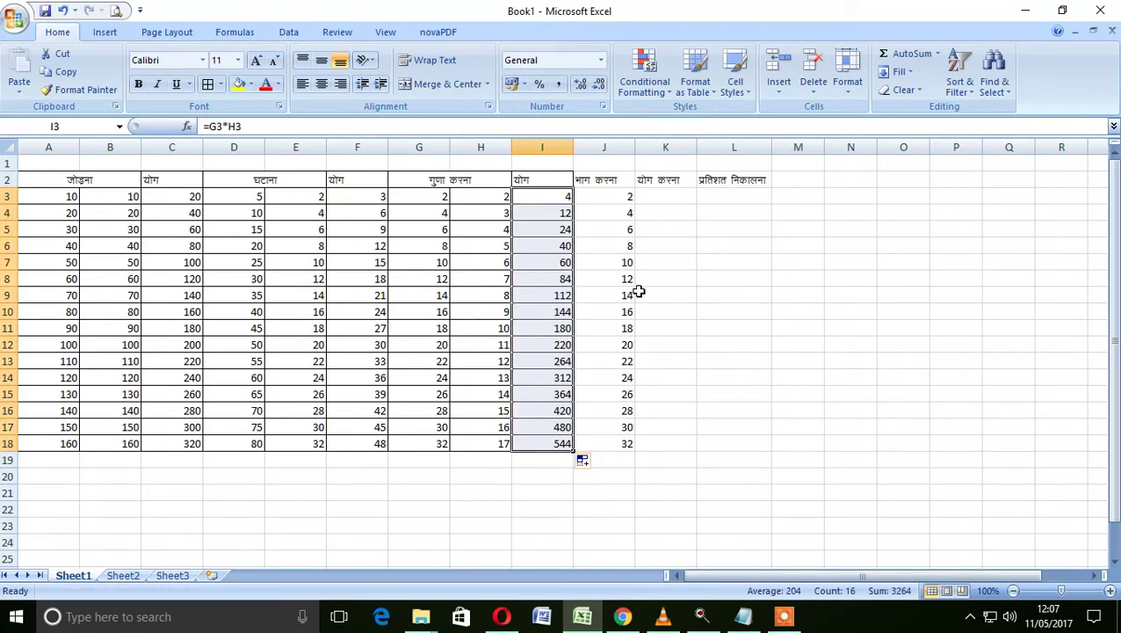
{"action": "left_click", "coordinate": [580, 216]}
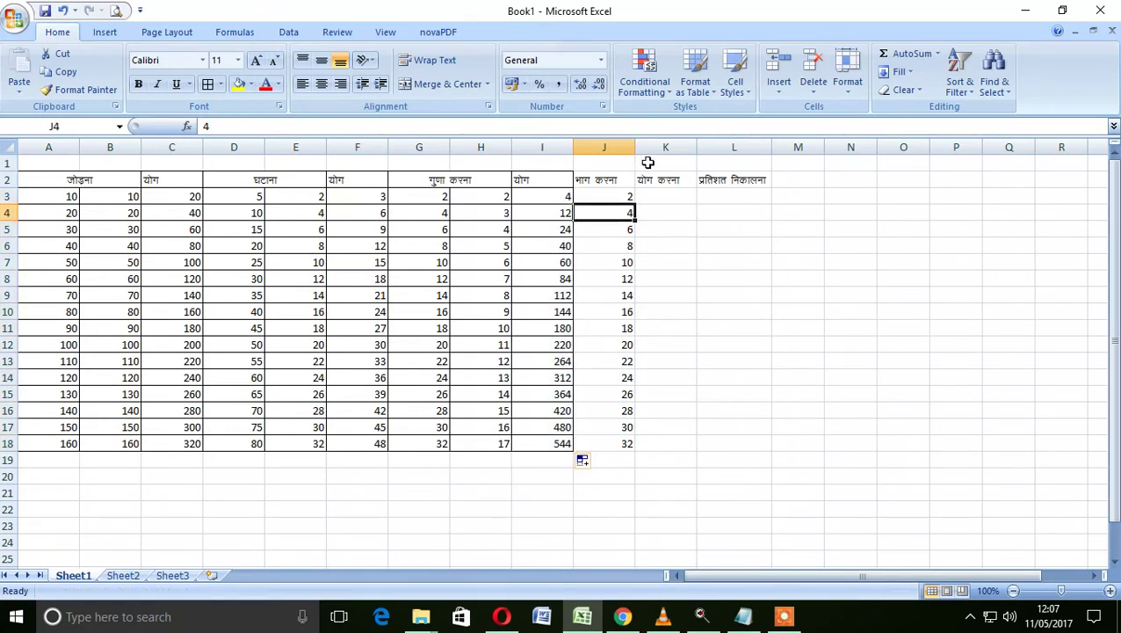
Step: Insert a blank column at K and shorten the L2 heading to योग
{"action": "left_click", "coordinate": [665, 147]}
{"action": "key", "text": "ctrl+shift+plus"}
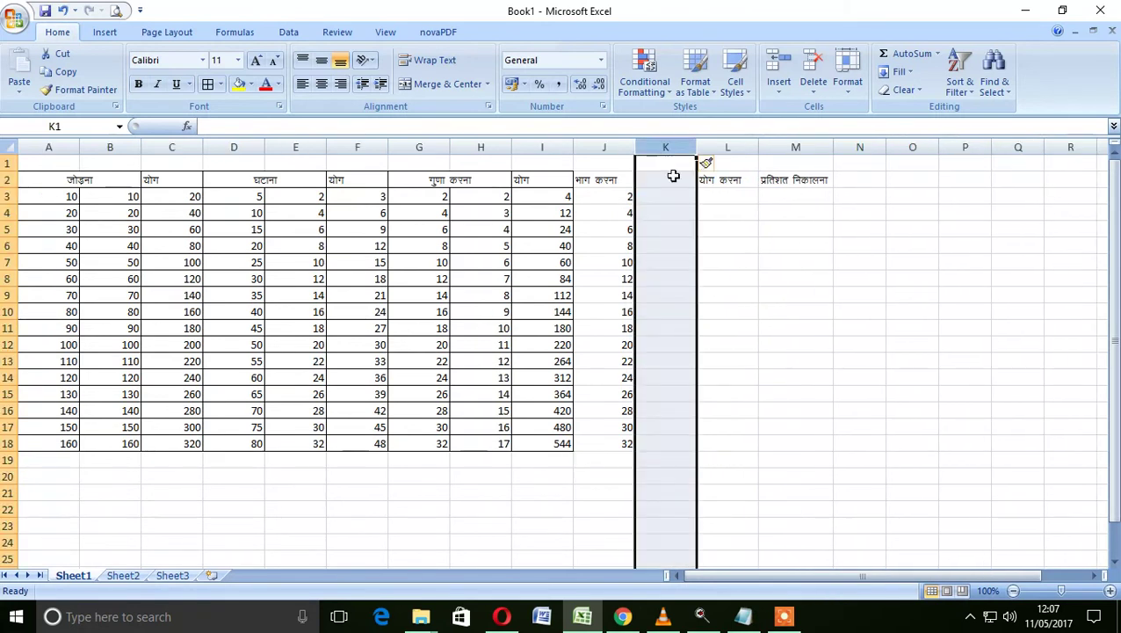
{"action": "left_click", "coordinate": [656, 180]}
{"action": "left_click", "coordinate": [730, 180]}
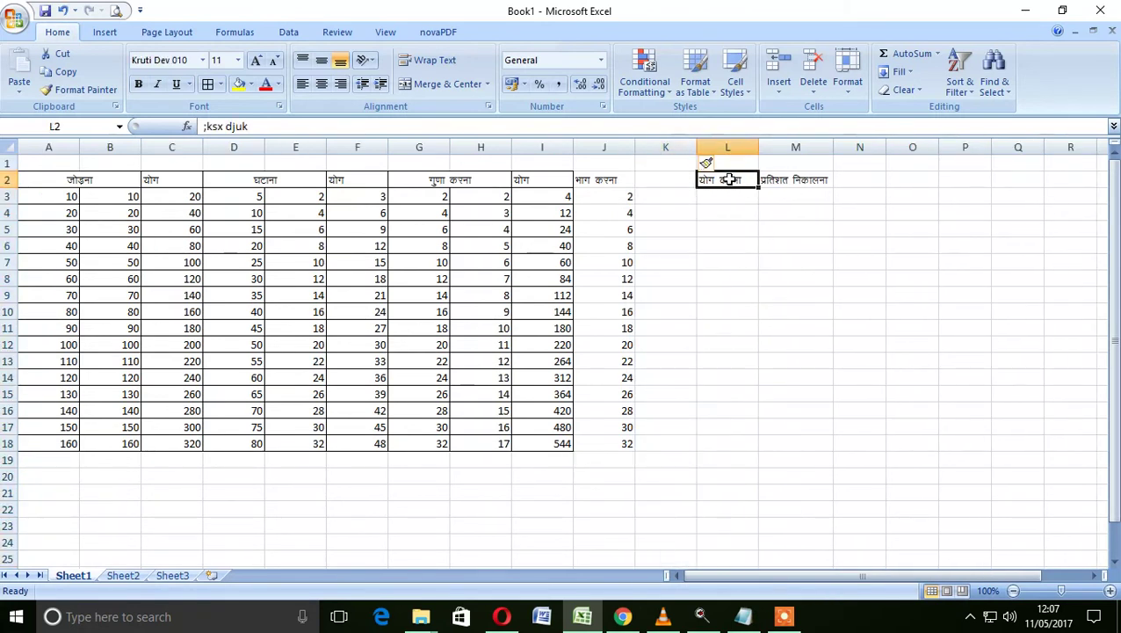
{"action": "type", "text": ";"}
{"action": "type", "text": "x"}
{"action": "left_click", "coordinate": [764, 243]}
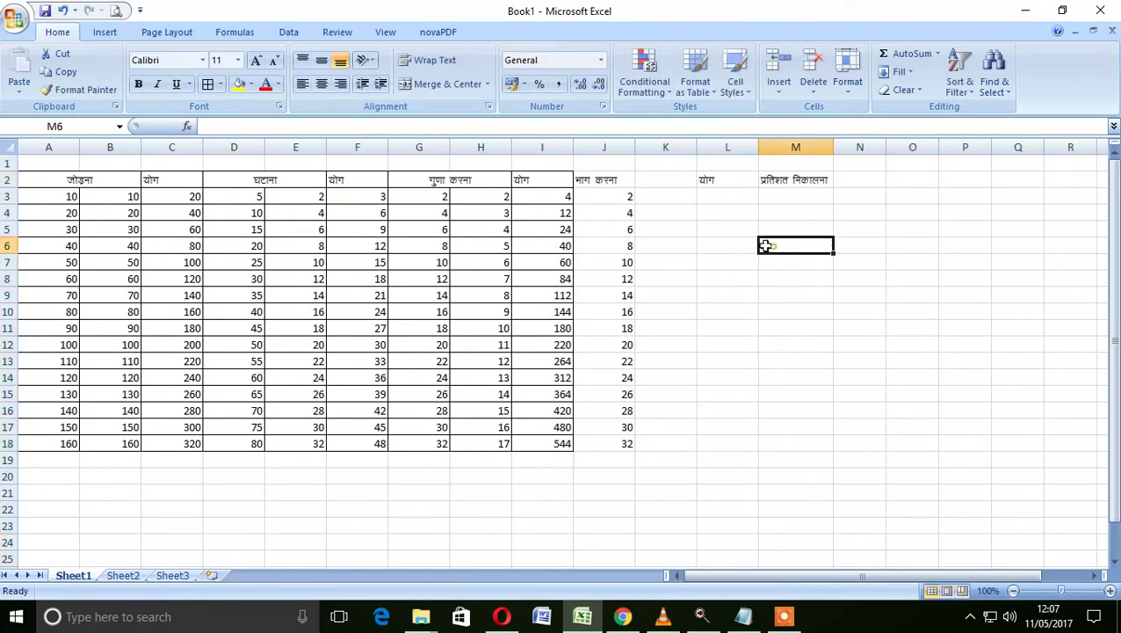
Step: Start a formula in K3, cancel it, and select the भाग करना column J
{"action": "left_click", "coordinate": [665, 181]}
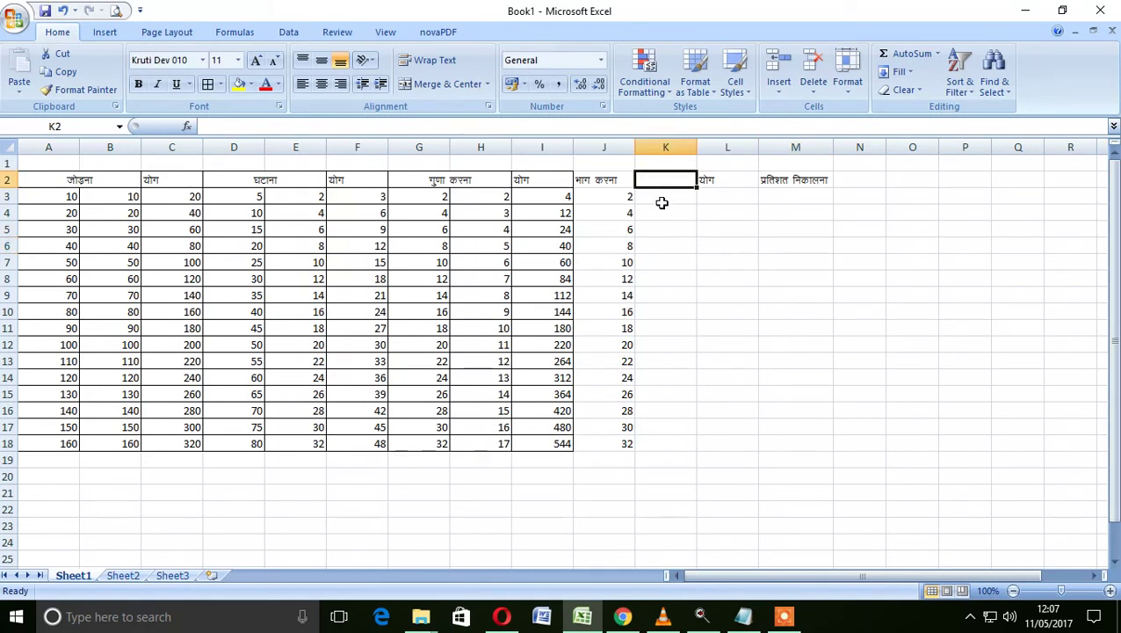
{"action": "left_click", "coordinate": [662, 201]}
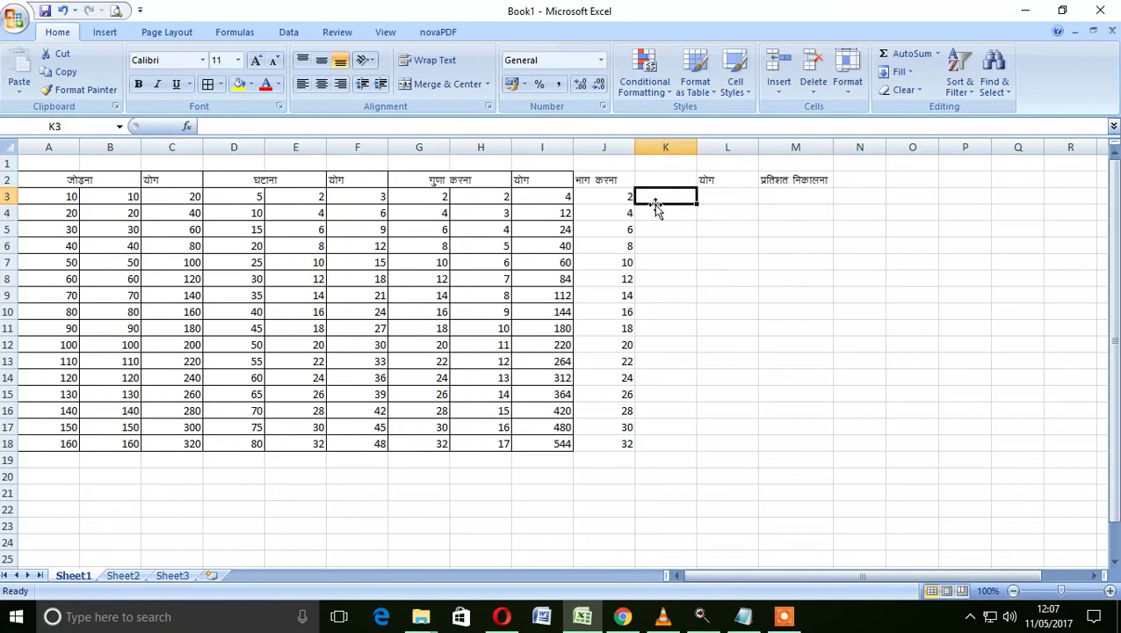
{"action": "type", "text": "="}
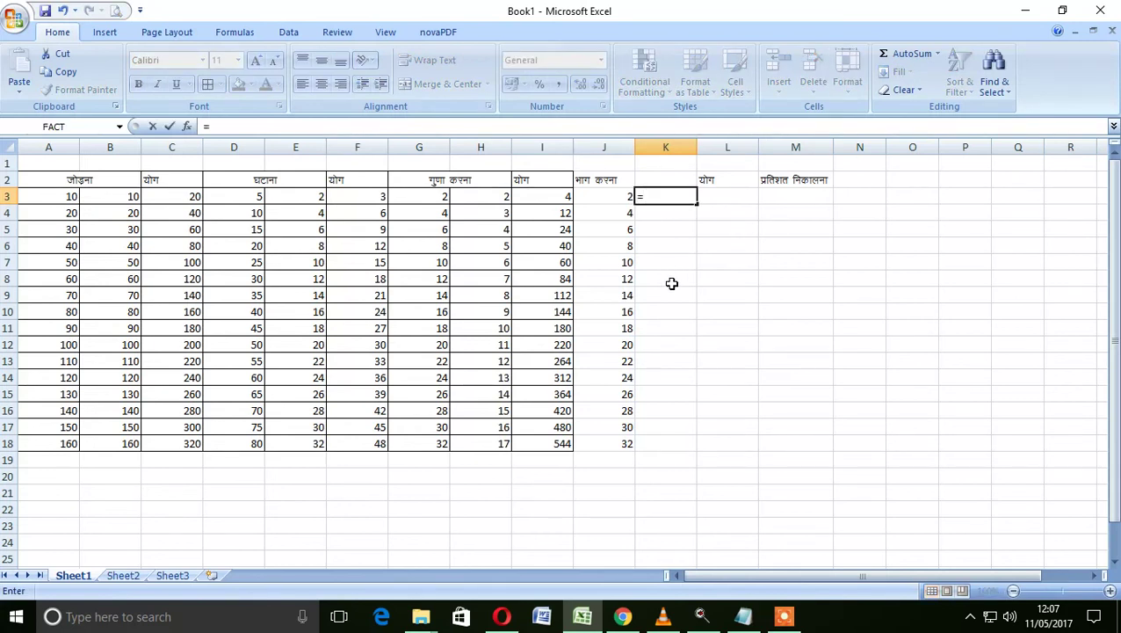
{"action": "key", "text": "BackSpace"}
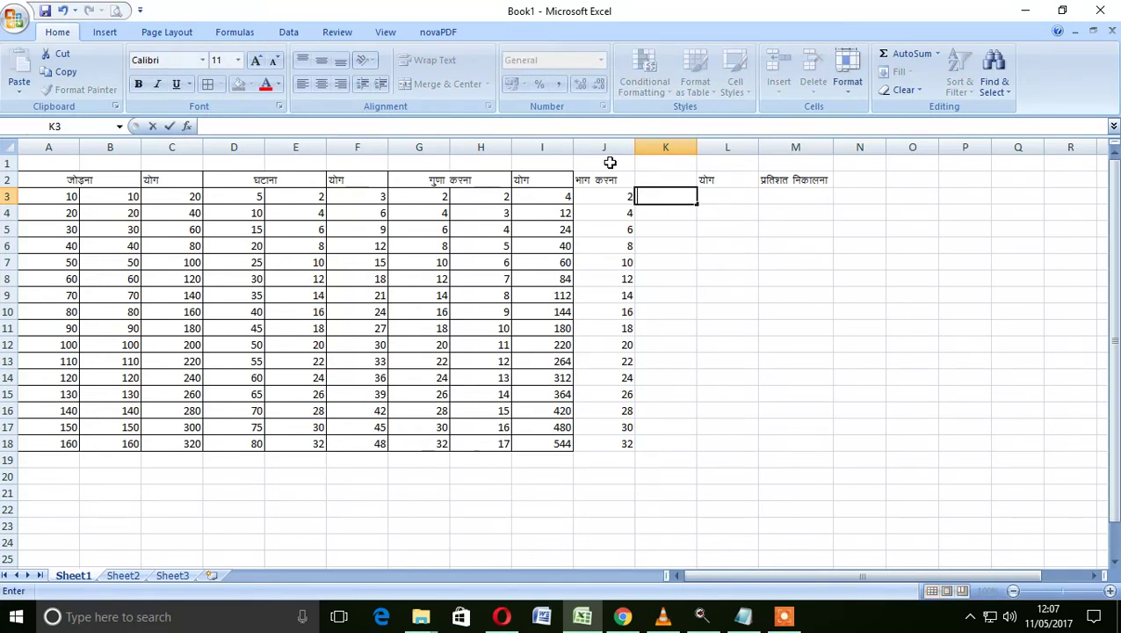
{"action": "left_click", "coordinate": [606, 148]}
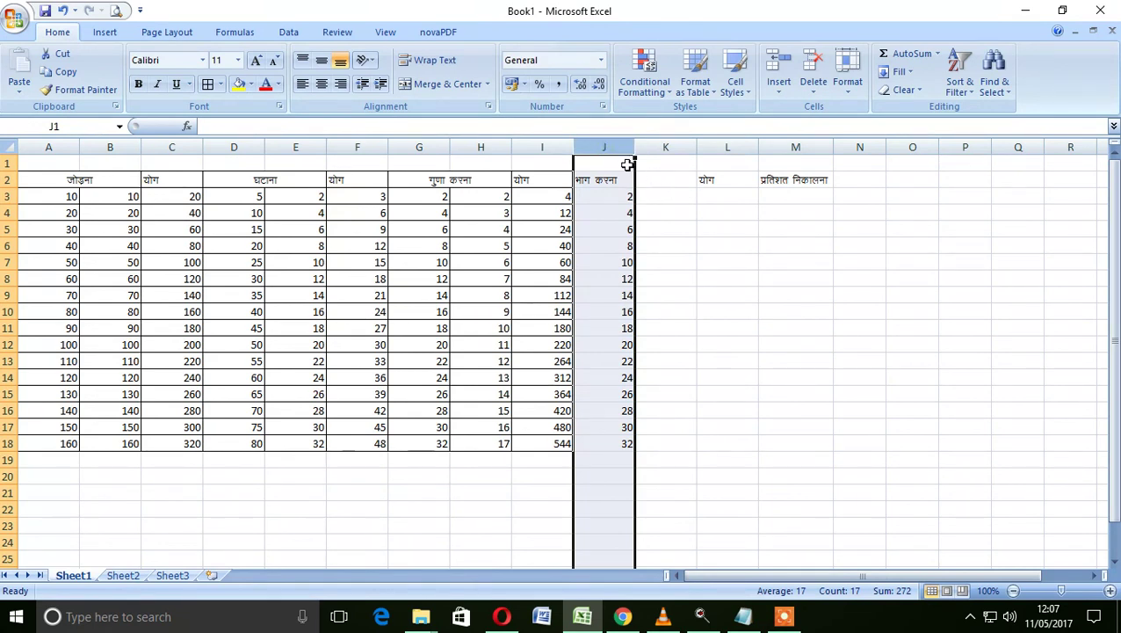